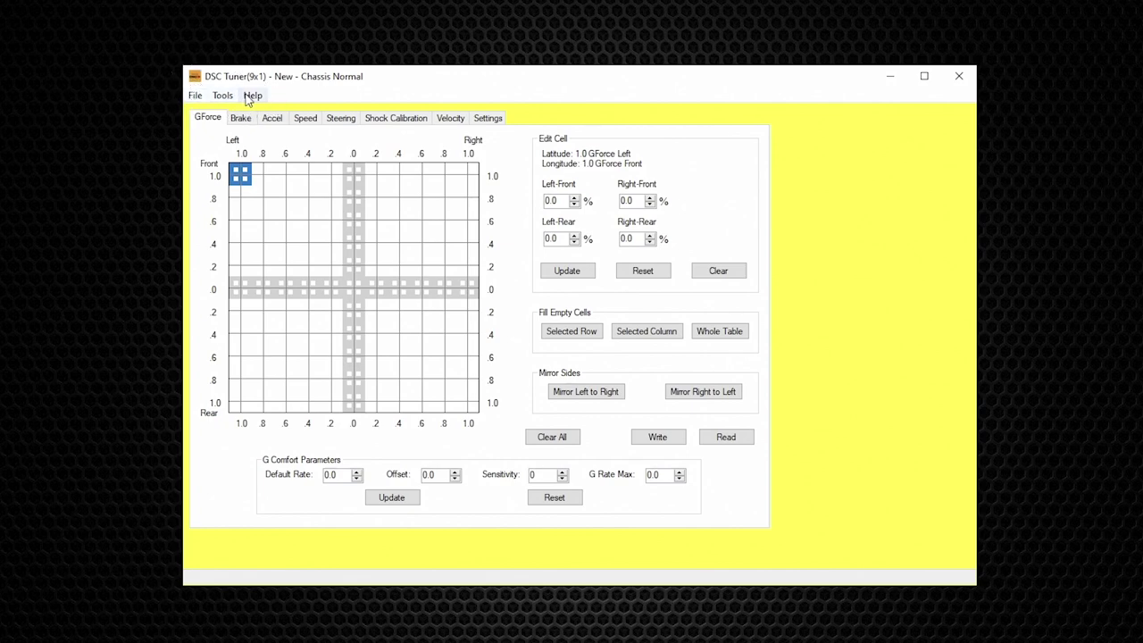
{"action": "left_click", "coordinate": [195, 95]}
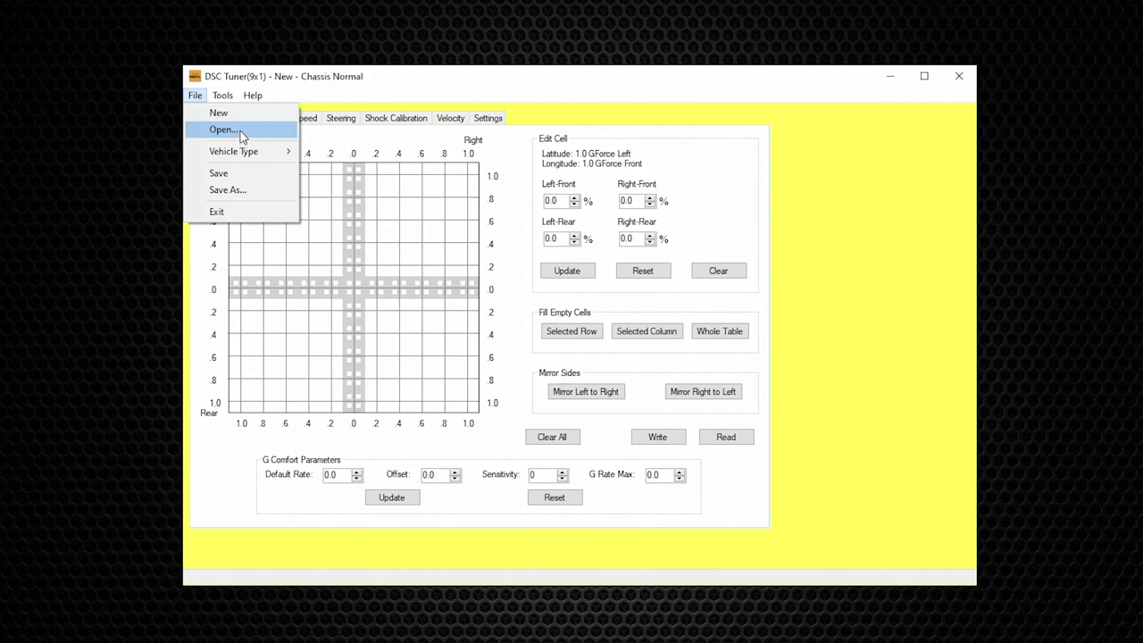
{"action": "mouse_move", "coordinate": [241, 151]}
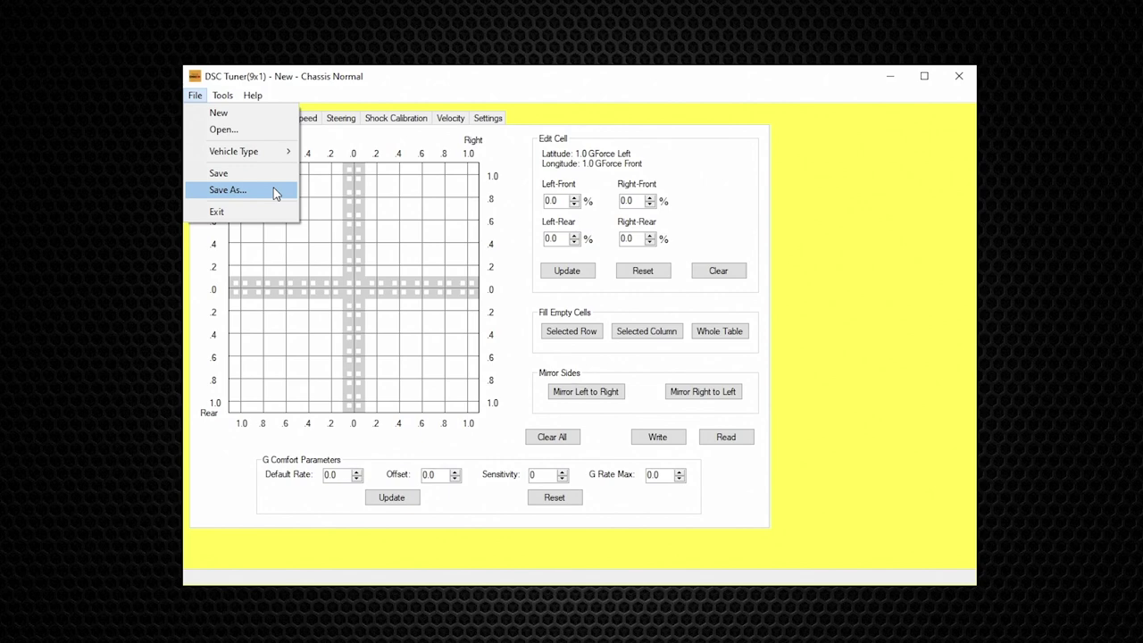
{"action": "mouse_move", "coordinate": [220, 95]}
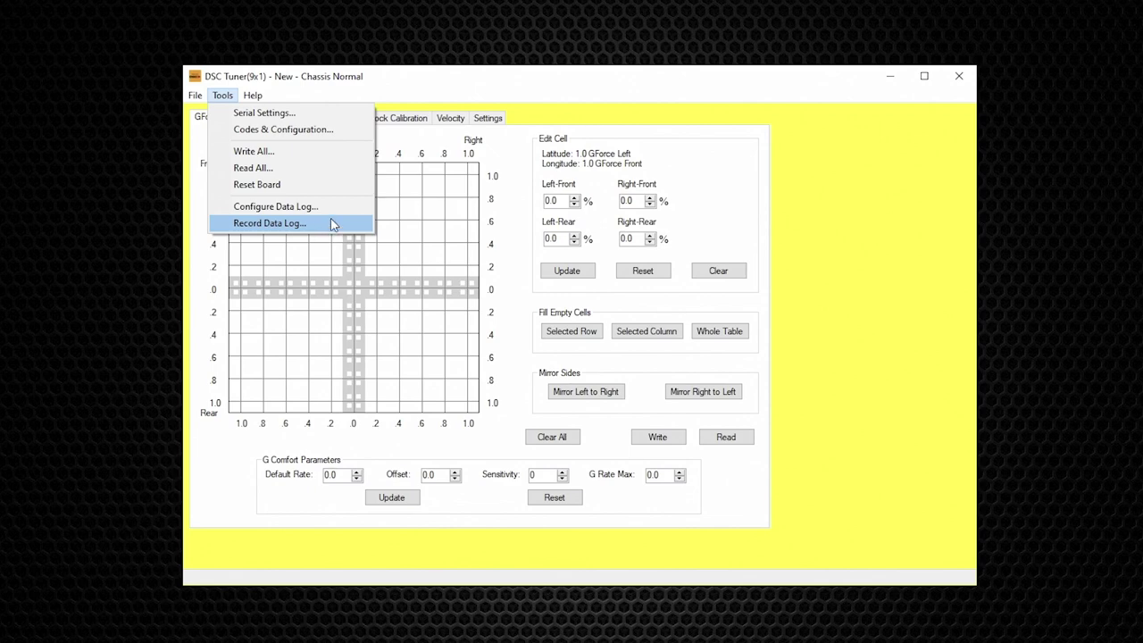
- Open the help text for the G-Force settings, read it and close it
{"action": "mouse_move", "coordinate": [261, 98]}
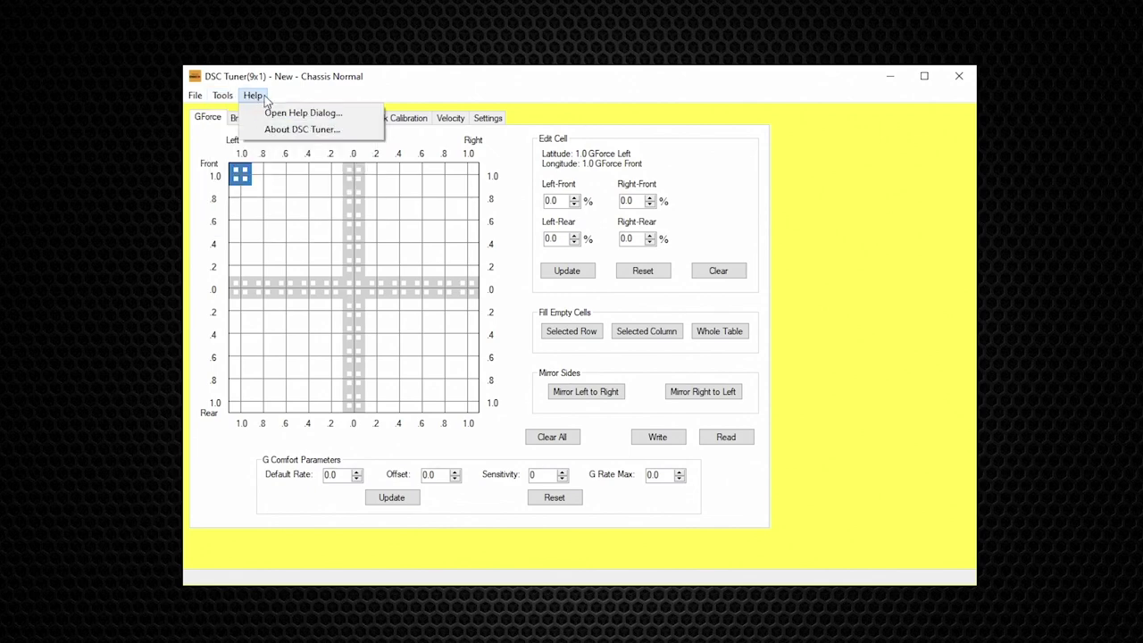
{"action": "left_click", "coordinate": [310, 114]}
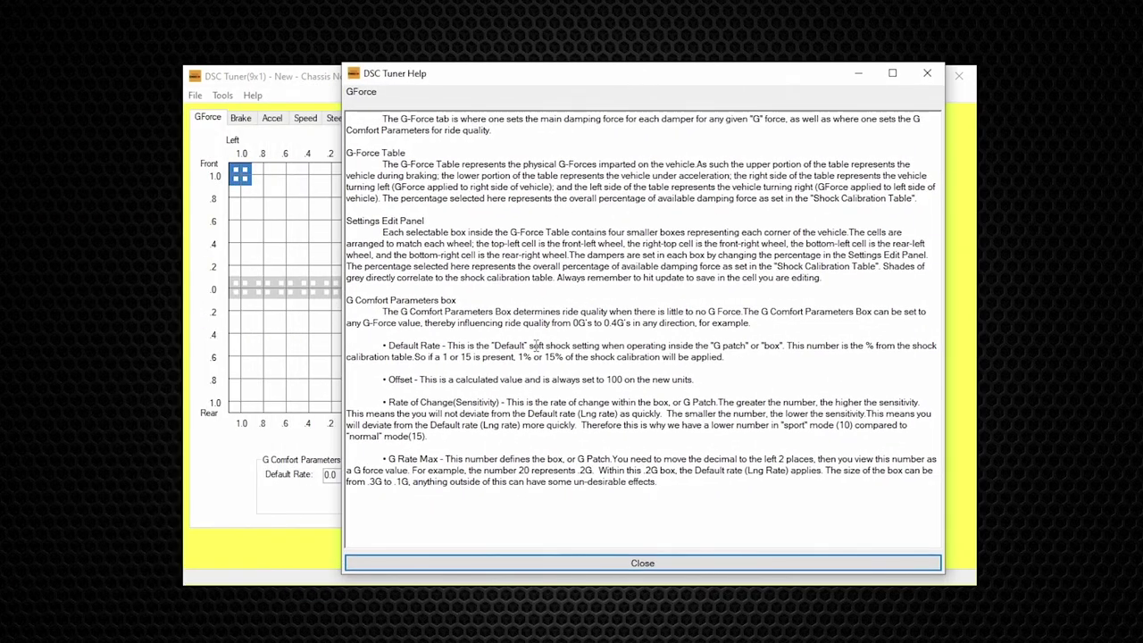
{"action": "left_click", "coordinate": [690, 564]}
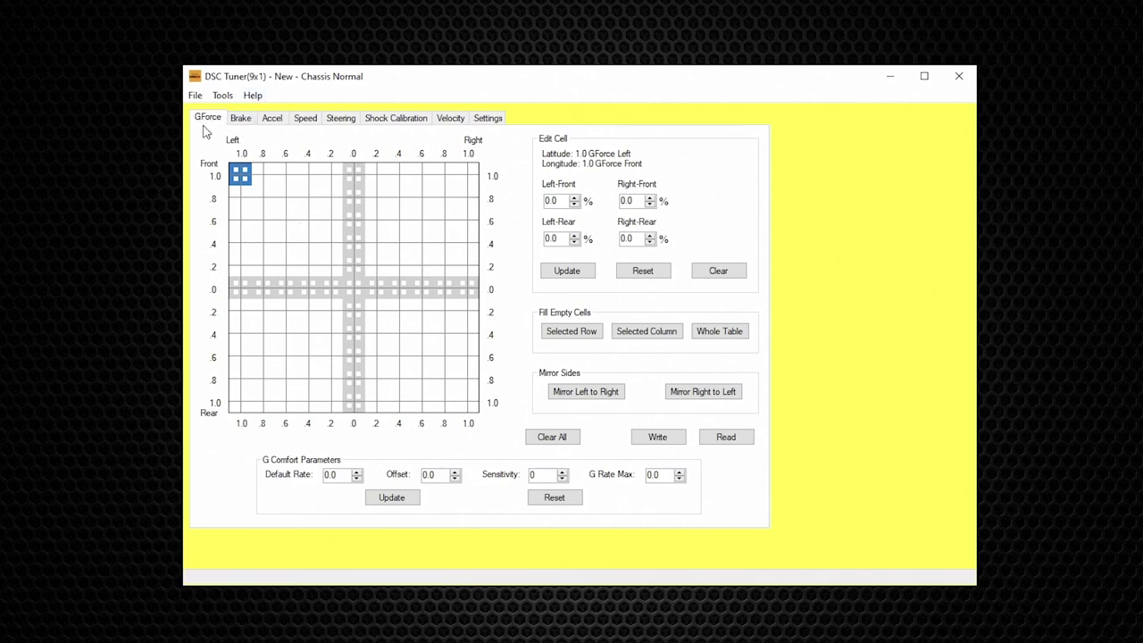
- Examine the Brake, Accel, Speed, Steering, Shock Calibration, Velocity and Settings pages, and return to the GForce table
{"action": "left_click", "coordinate": [243, 123]}
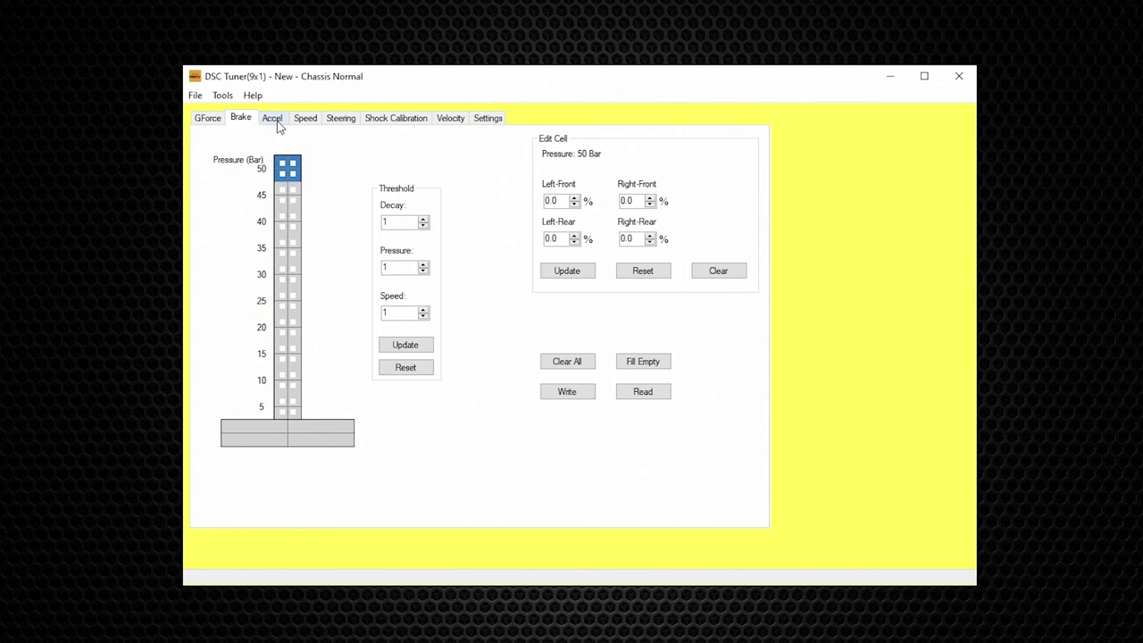
{"action": "left_click", "coordinate": [276, 123]}
{"action": "left_click", "coordinate": [307, 122]}
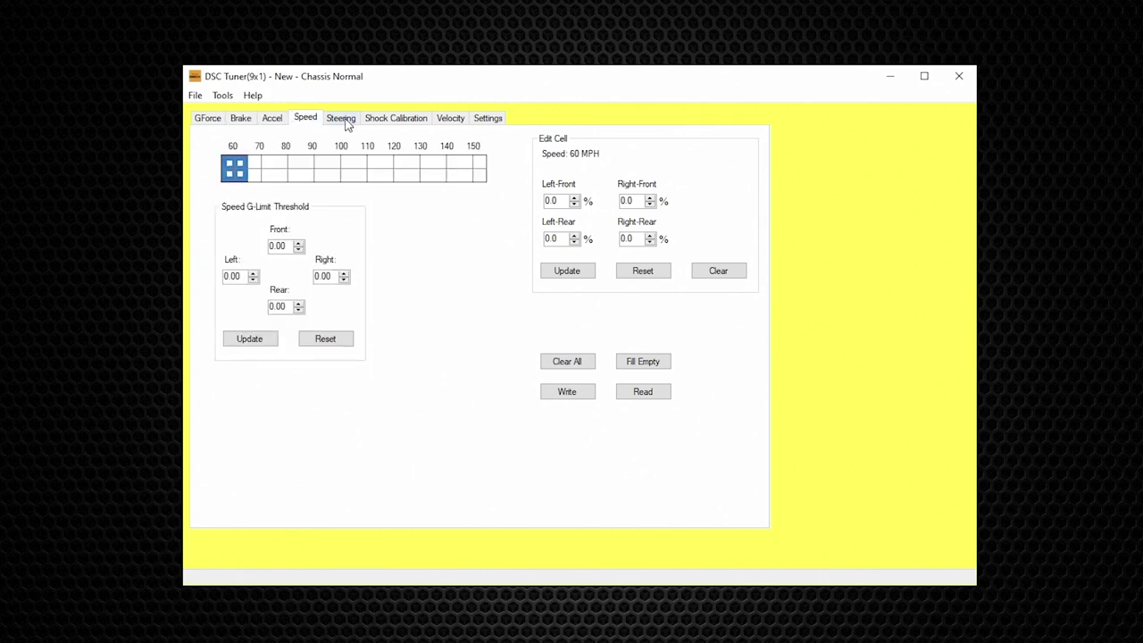
{"action": "left_click", "coordinate": [349, 124]}
{"action": "left_click", "coordinate": [389, 124]}
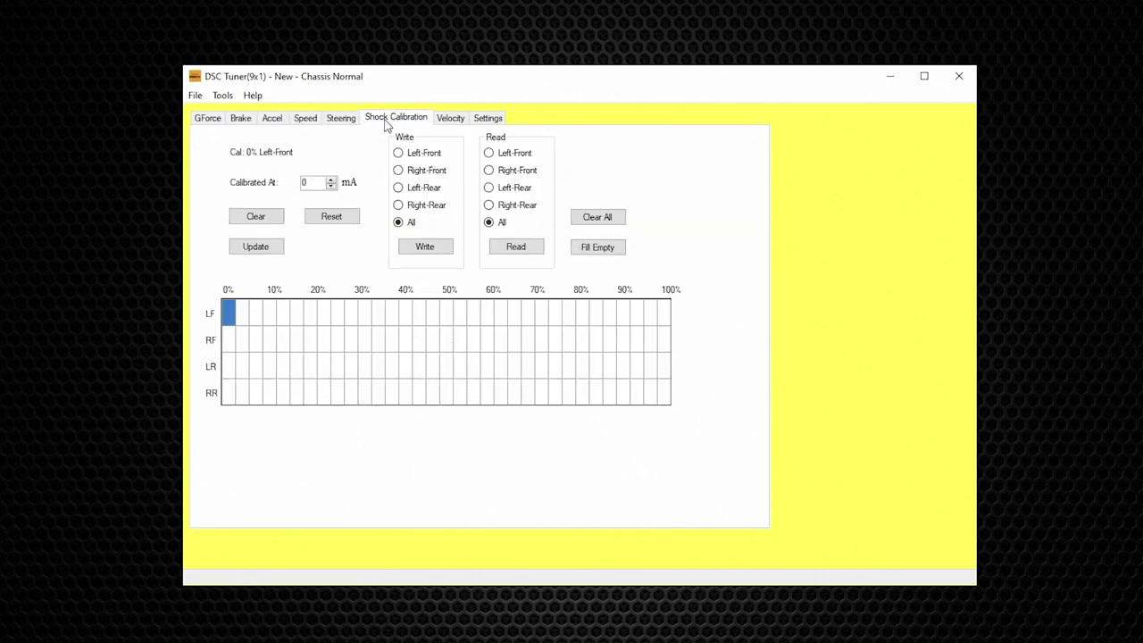
{"action": "left_click", "coordinate": [451, 128]}
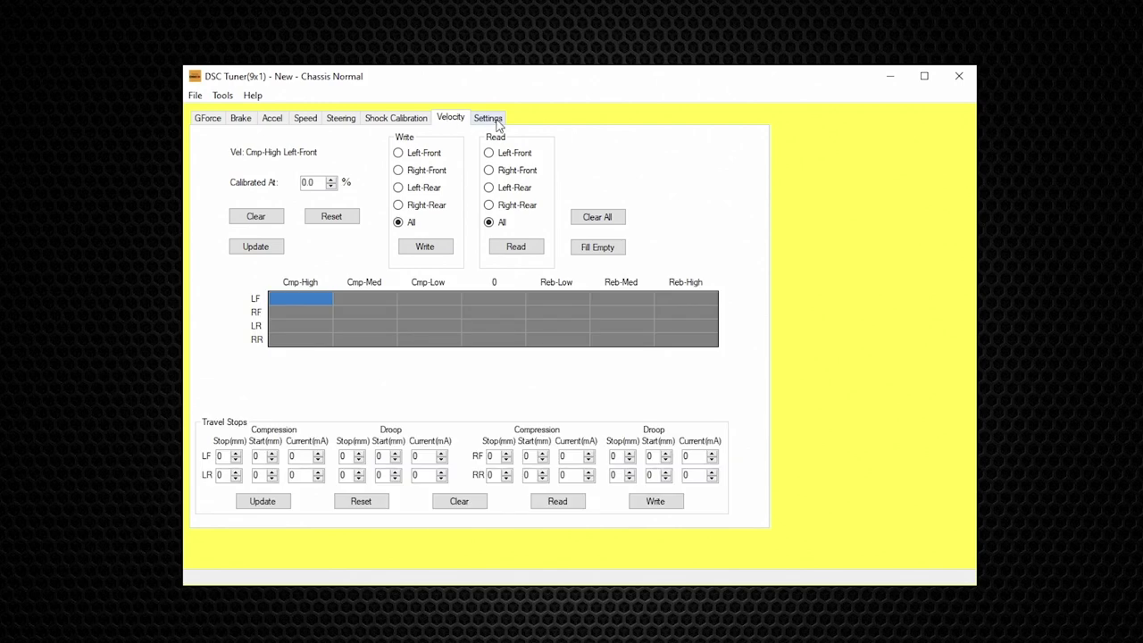
{"action": "left_click", "coordinate": [497, 123]}
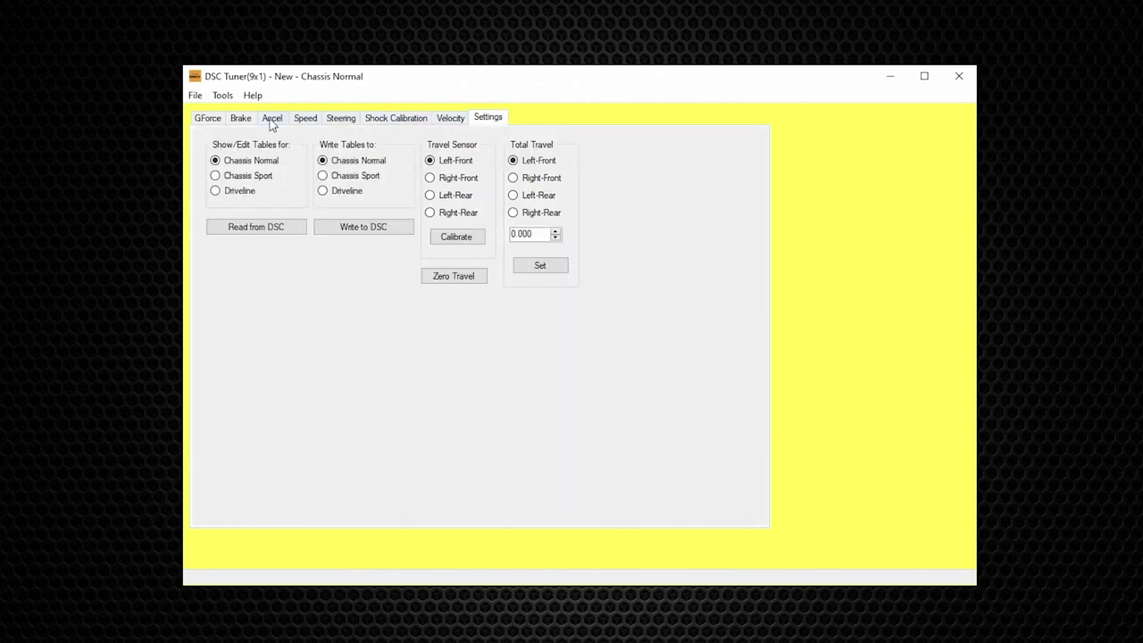
{"action": "left_click", "coordinate": [205, 120]}
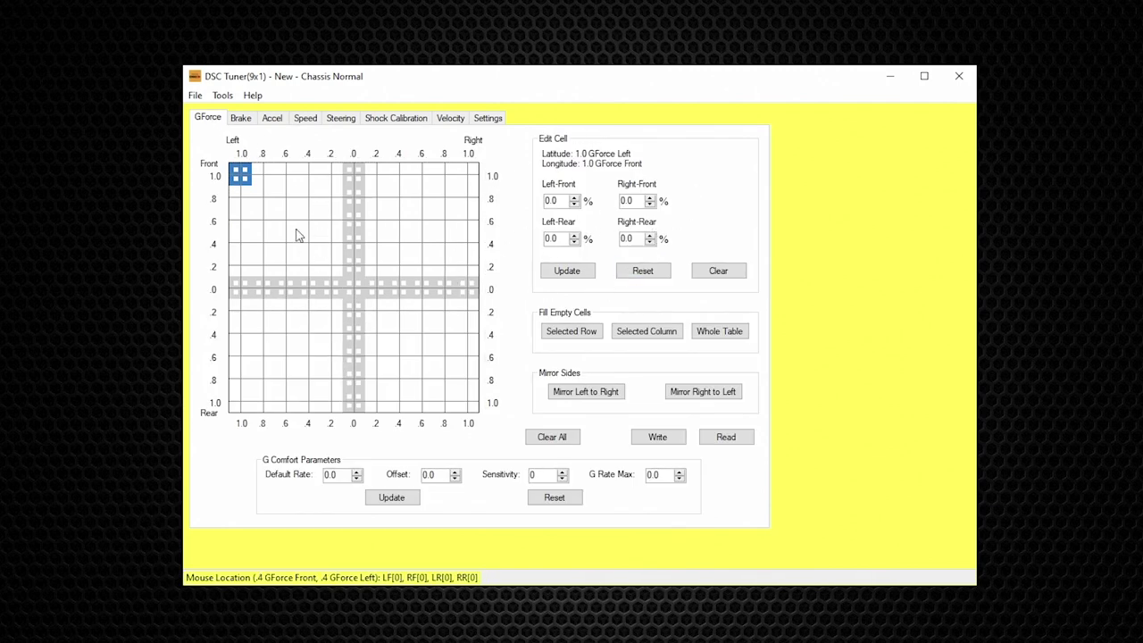
- Set the vehicle type to Porsche 9x1
{"action": "left_click", "coordinate": [197, 97]}
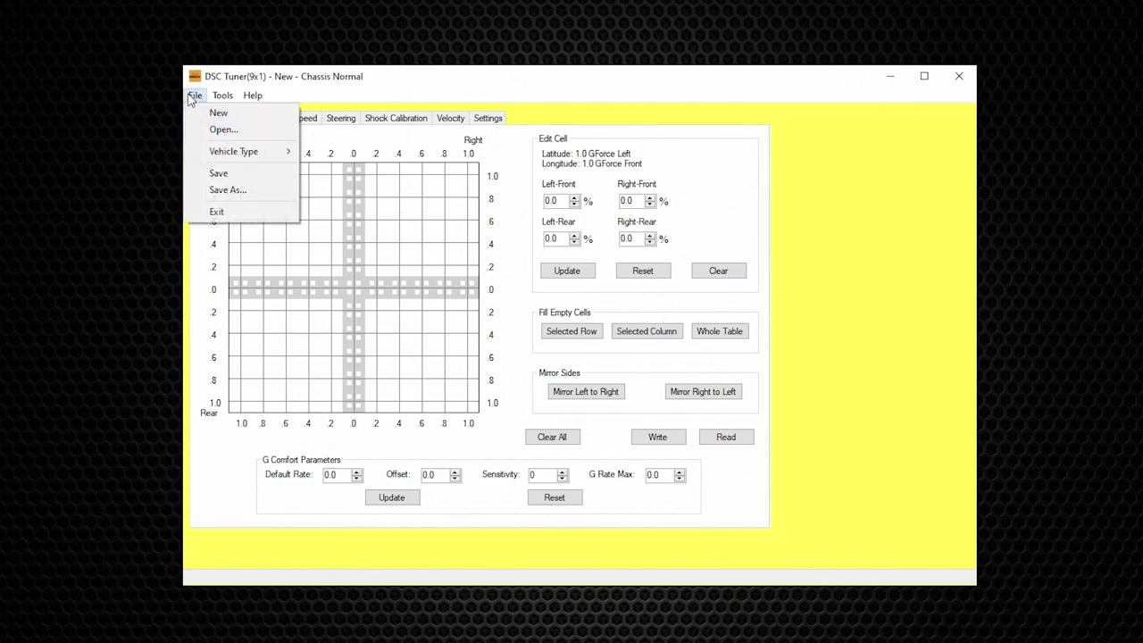
{"action": "left_click", "coordinate": [192, 95]}
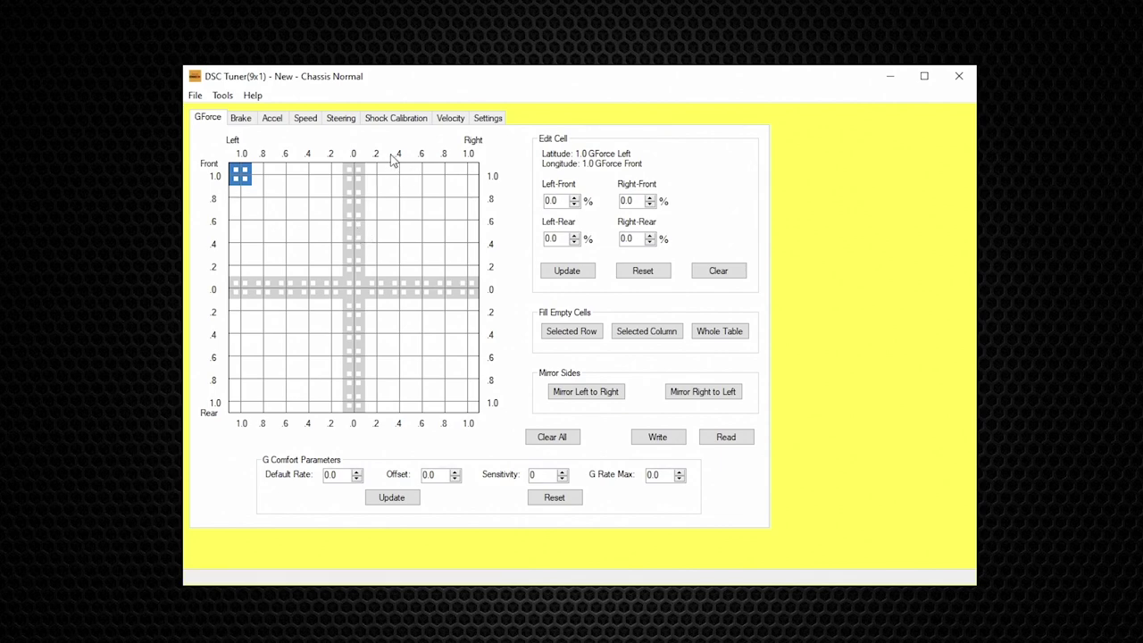
{"action": "left_click", "coordinate": [195, 96]}
{"action": "mouse_move", "coordinate": [269, 154]}
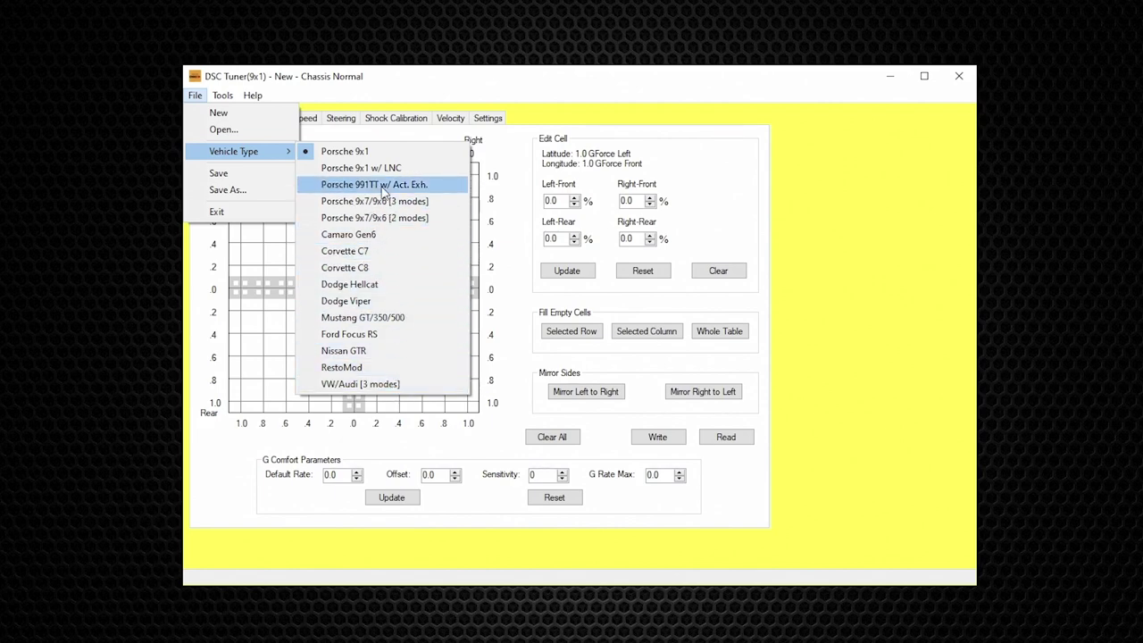
{"action": "left_click", "coordinate": [375, 151]}
- Open the tune file 718GT4_GRS_LNC_by TC_09-02-2020.pdts from its Downloads subfolder
{"action": "left_click", "coordinate": [196, 96]}
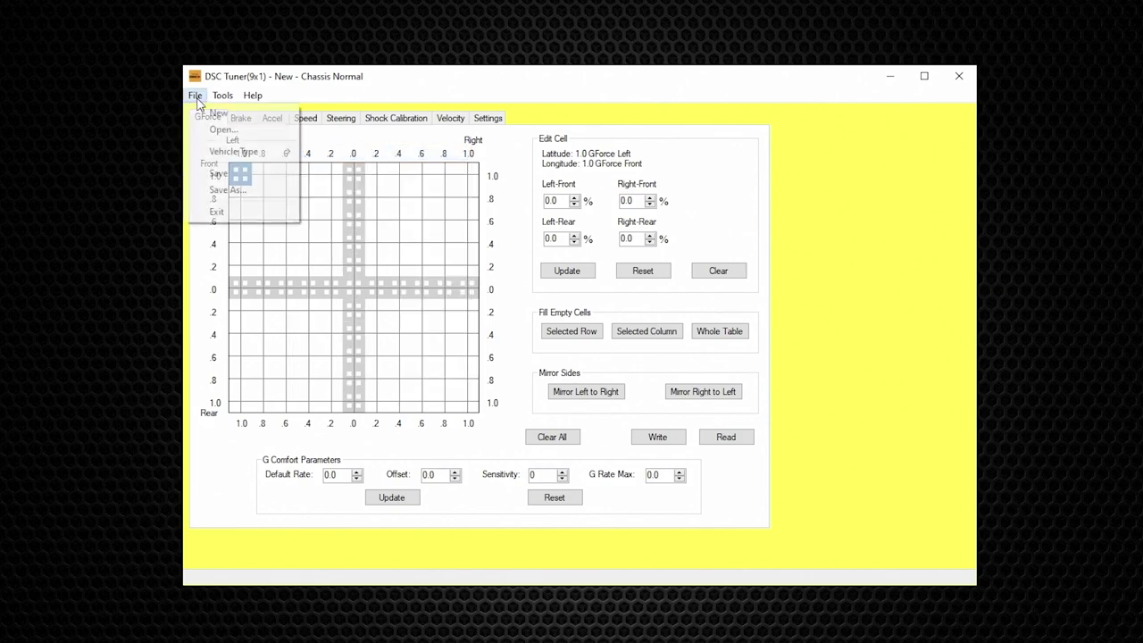
{"action": "left_click", "coordinate": [258, 132]}
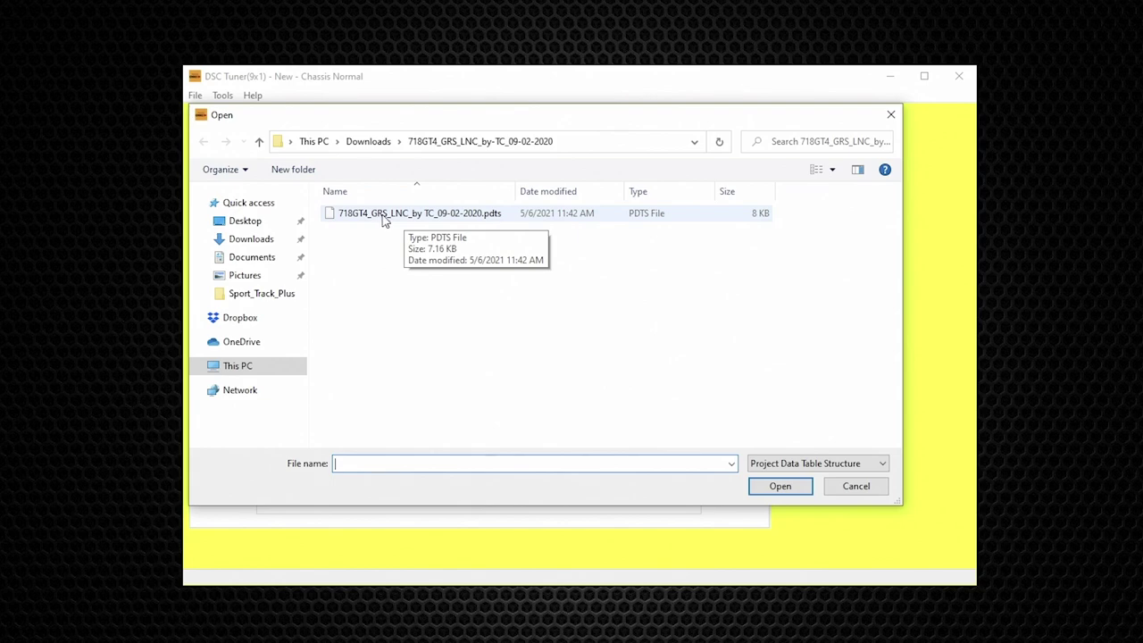
{"action": "left_click", "coordinate": [382, 215]}
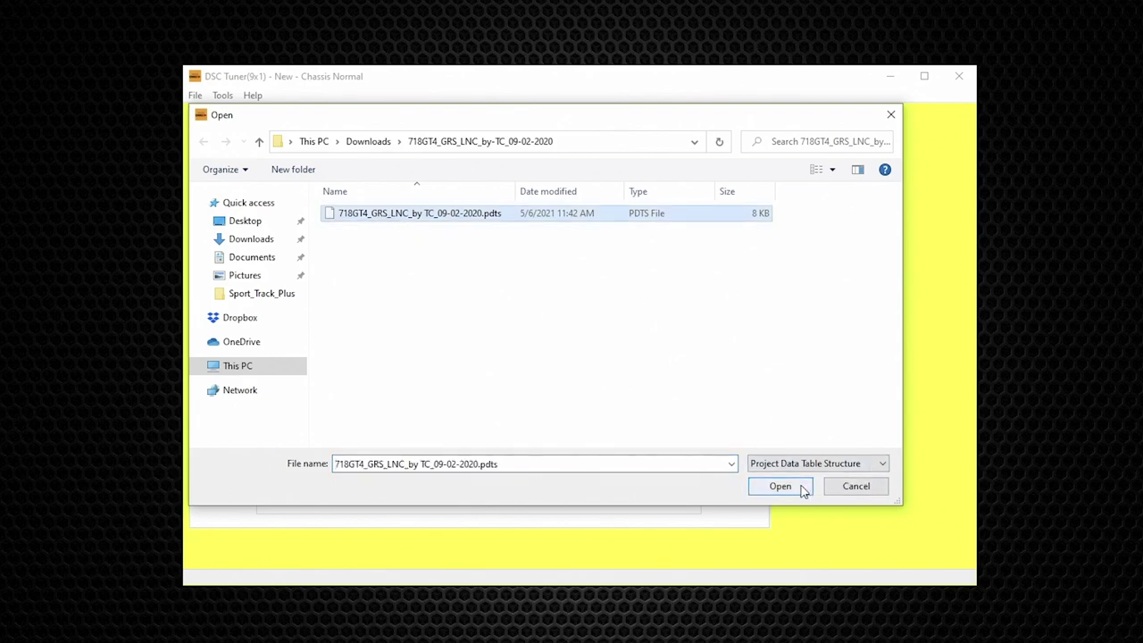
{"action": "left_click", "coordinate": [780, 488]}
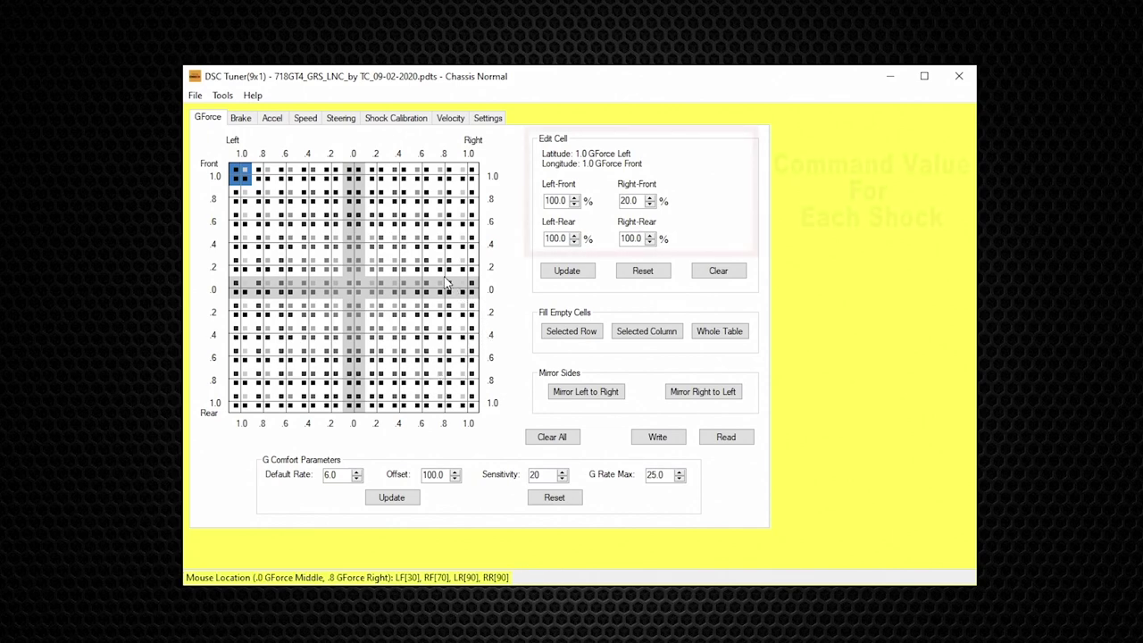
- Inspect the command values for each shock in various cells across all four quadrants of the G-force table
{"action": "left_click", "coordinate": [261, 237]}
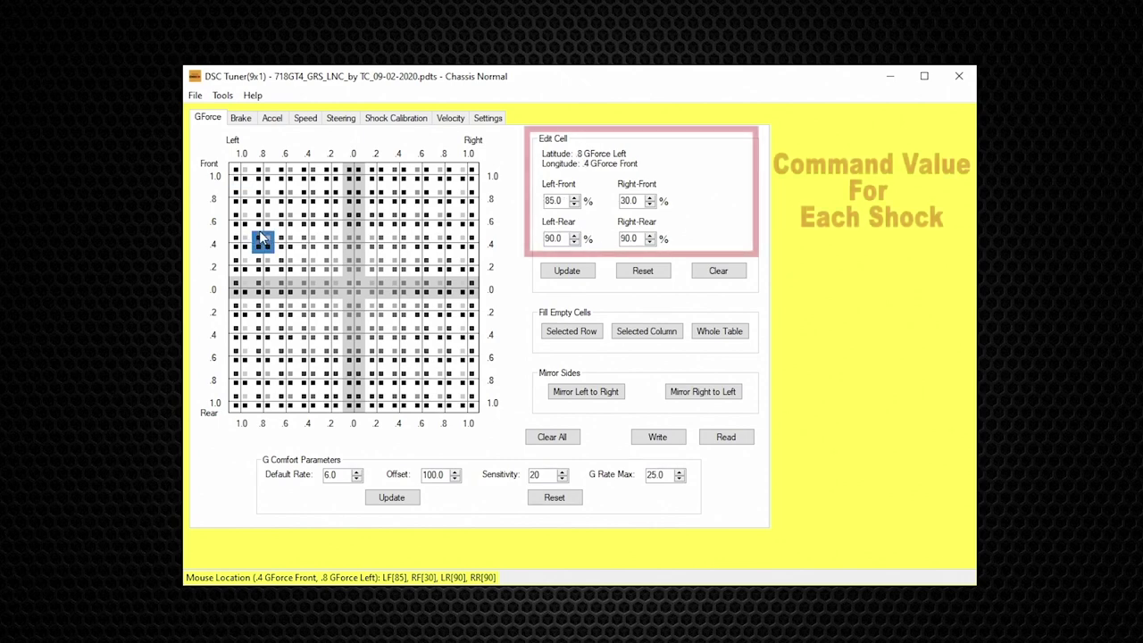
{"action": "left_click", "coordinate": [399, 241]}
{"action": "left_click", "coordinate": [402, 200]}
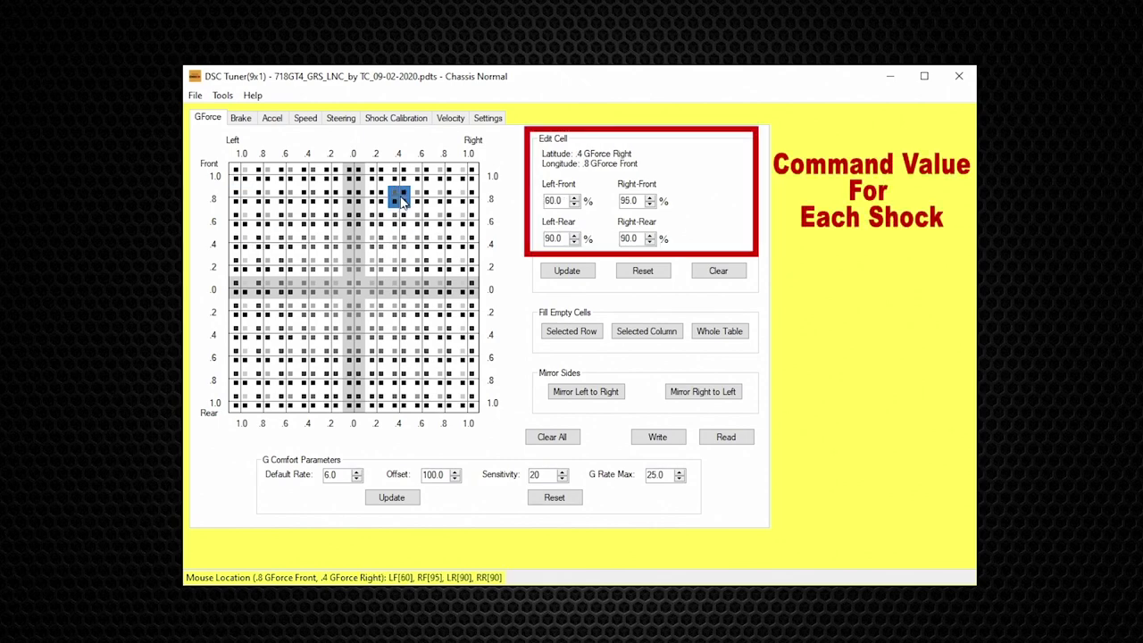
{"action": "left_click", "coordinate": [286, 198]}
{"action": "left_click", "coordinate": [299, 272]}
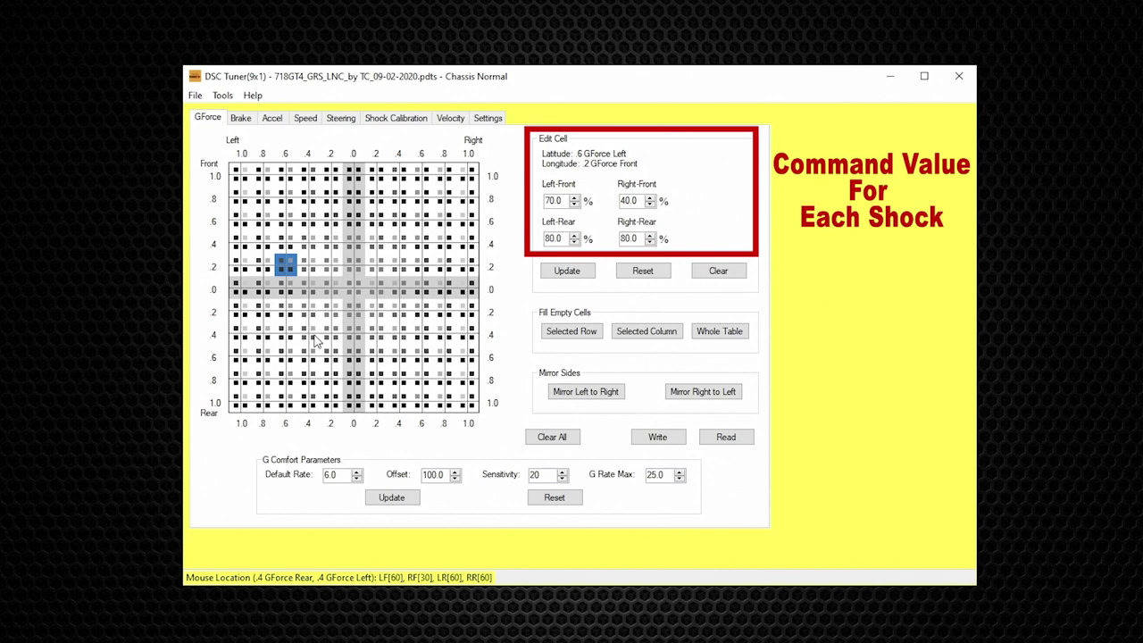
{"action": "left_click", "coordinate": [316, 340]}
{"action": "left_click", "coordinate": [422, 335]}
{"action": "left_click", "coordinate": [422, 242]}
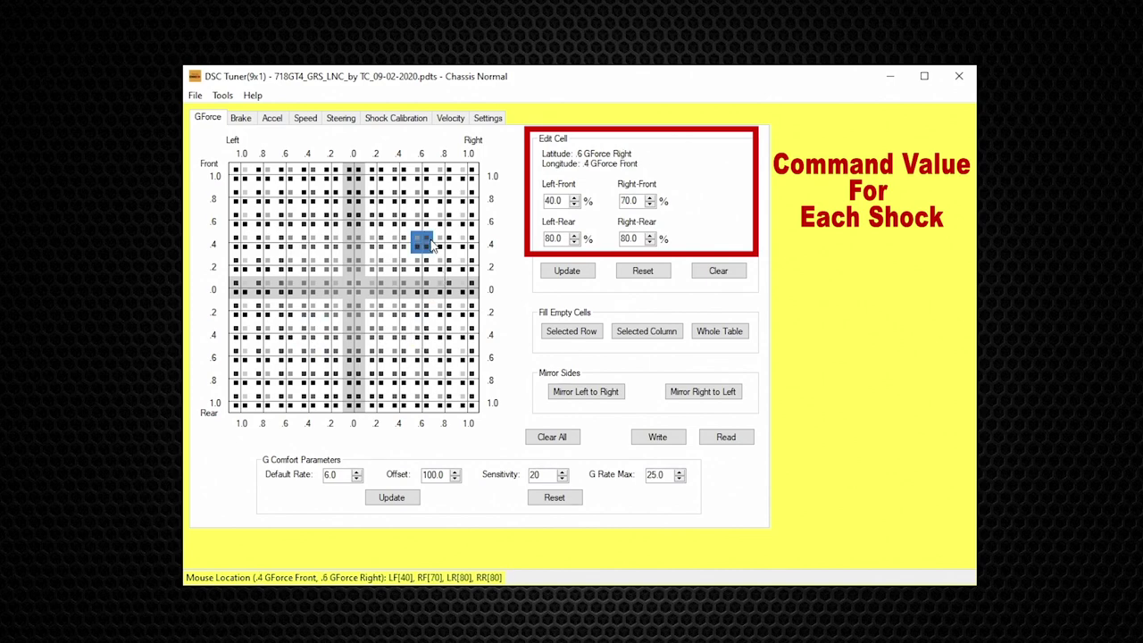
{"action": "left_click", "coordinate": [402, 355]}
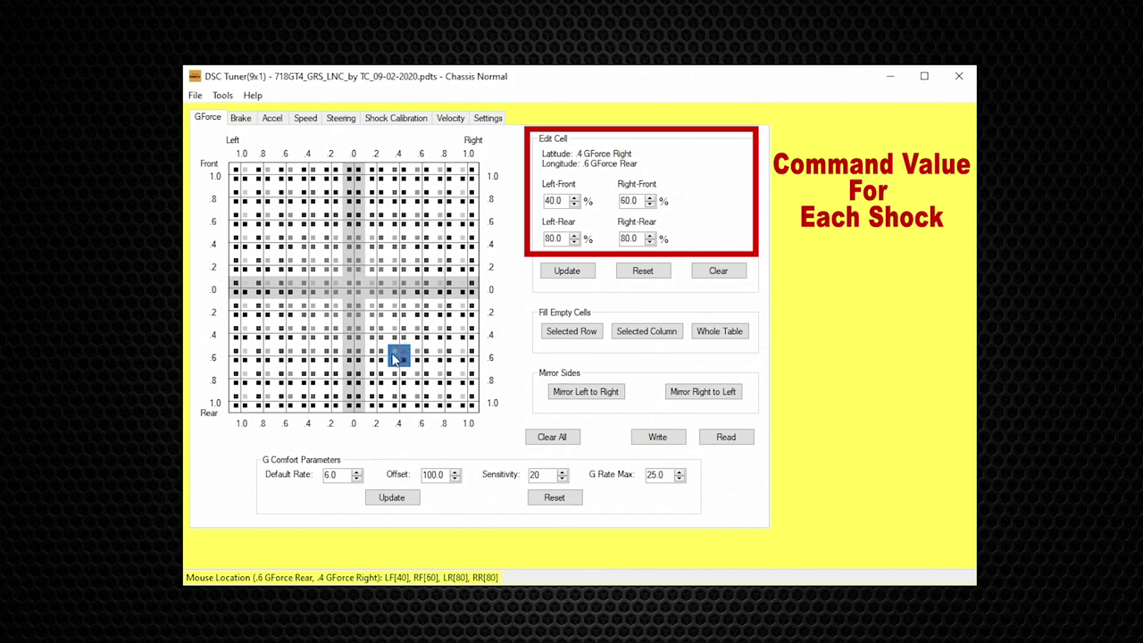
{"action": "left_click", "coordinate": [421, 404]}
{"action": "left_click", "coordinate": [469, 404]}
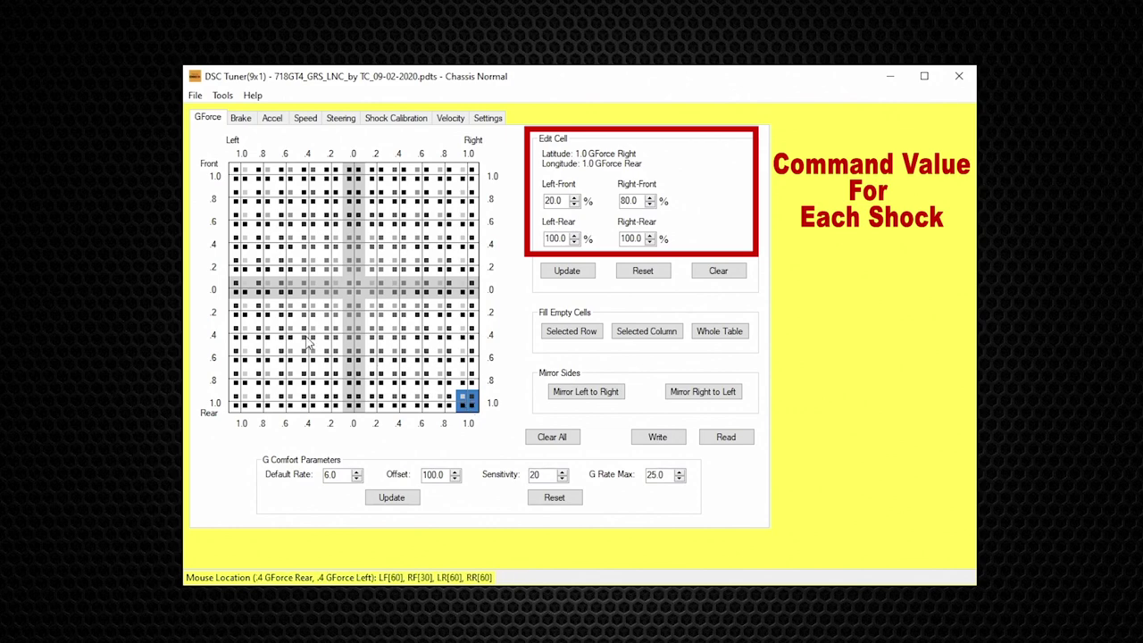
{"action": "left_click", "coordinate": [309, 333]}
{"action": "left_click", "coordinate": [243, 173]}
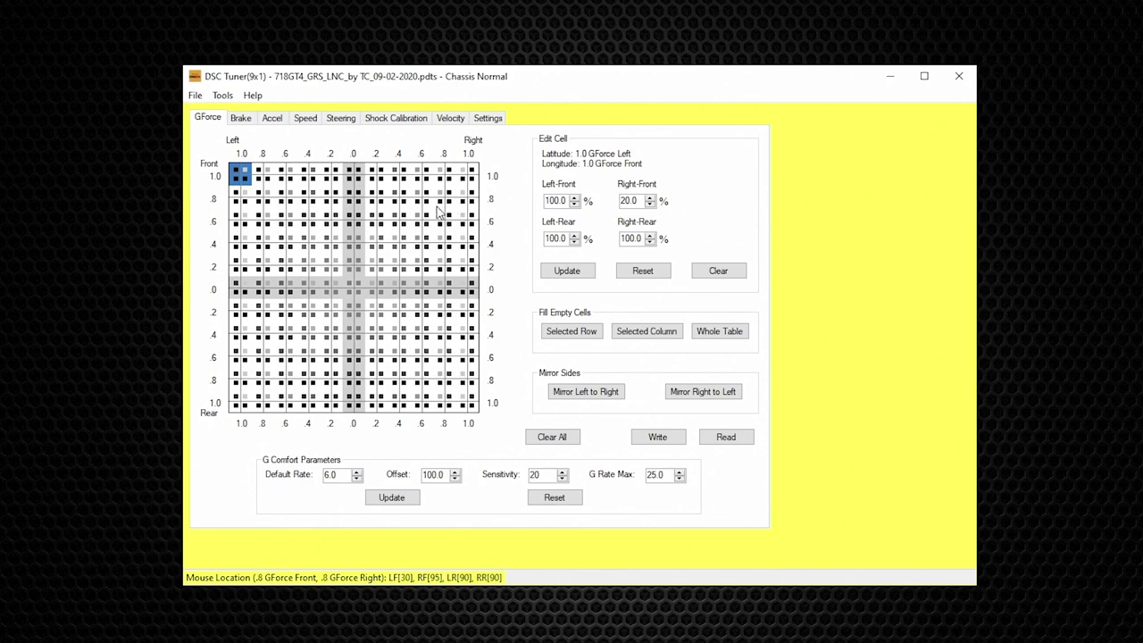
- Compare the shock values in the zero-G centre cell with the pure 1.0 G left, right and rear cells
{"action": "left_click", "coordinate": [348, 285]}
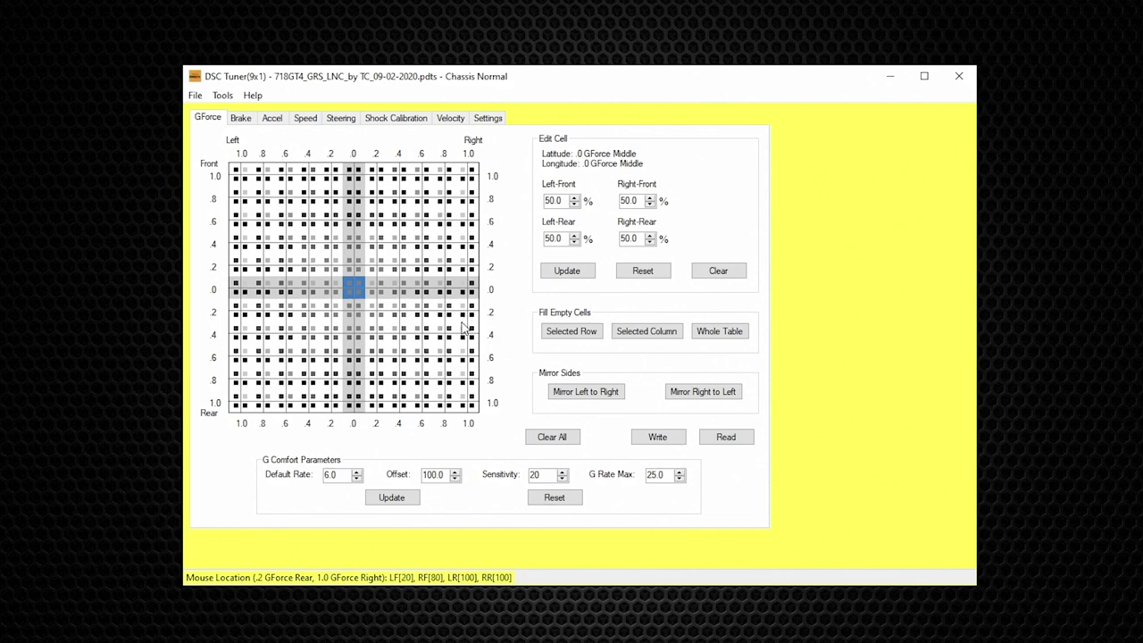
{"action": "left_click", "coordinate": [242, 291]}
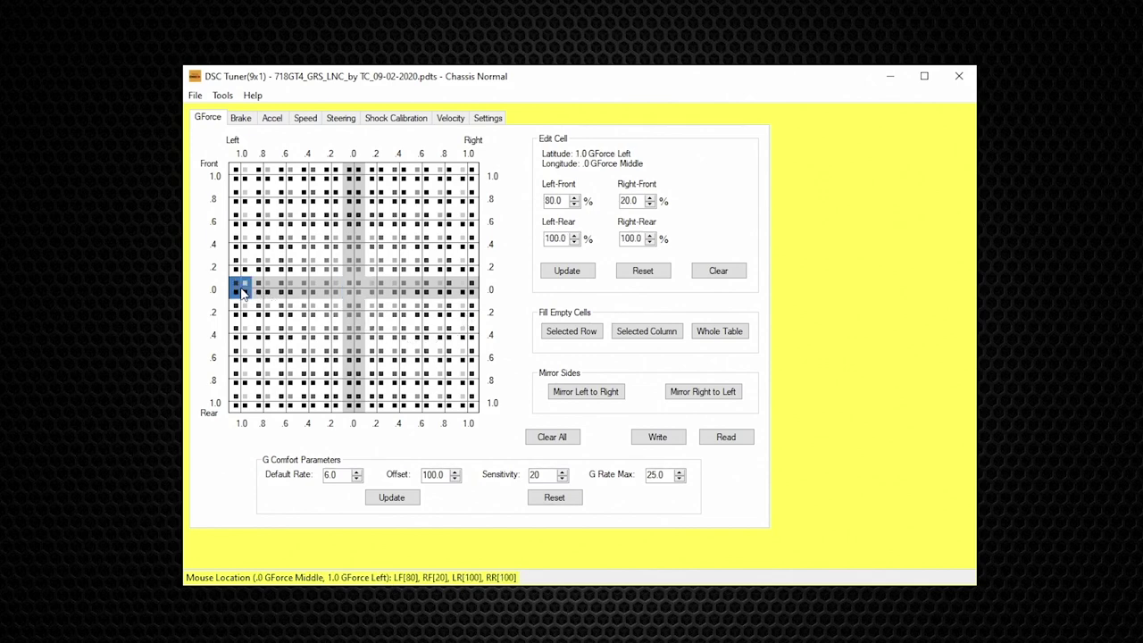
{"action": "left_click", "coordinate": [465, 293]}
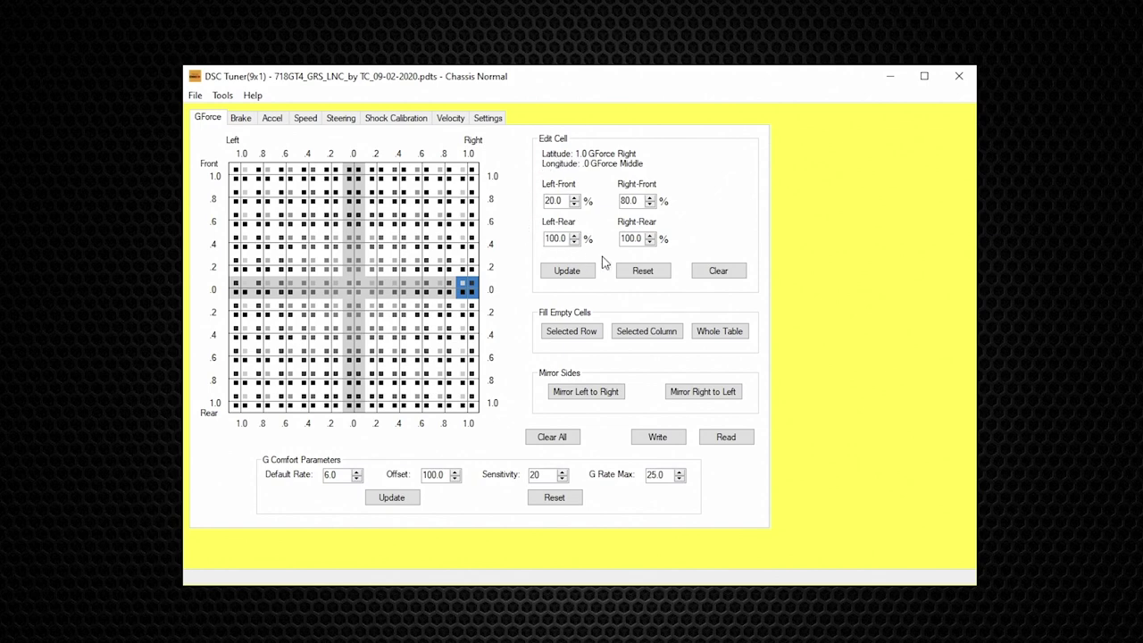
{"action": "left_click", "coordinate": [352, 379]}
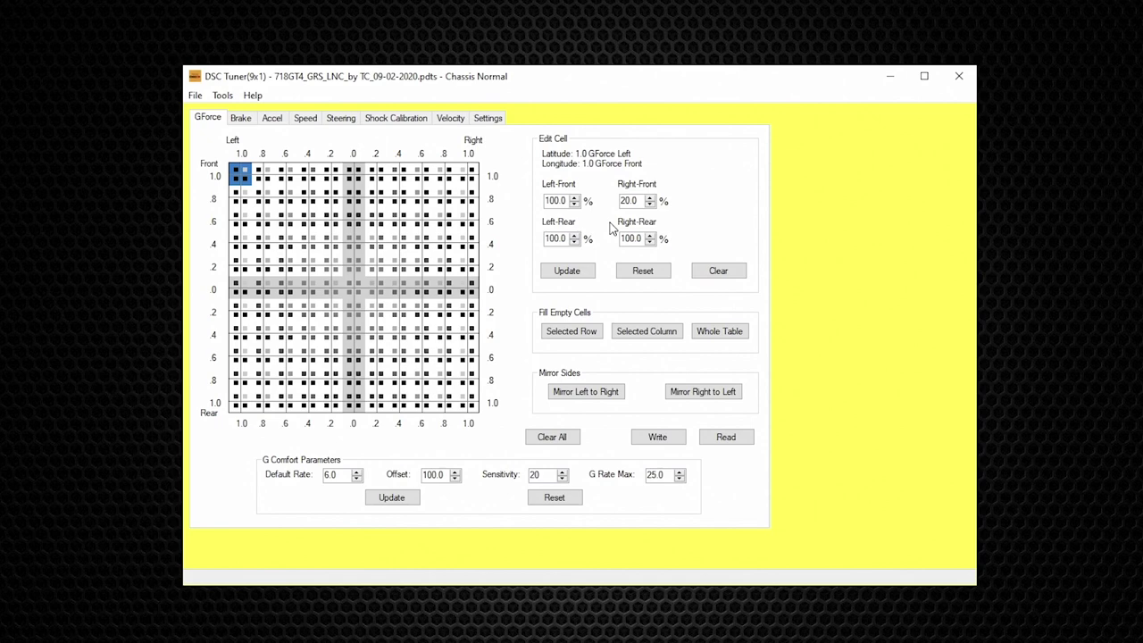
{"action": "left_click", "coordinate": [357, 288]}
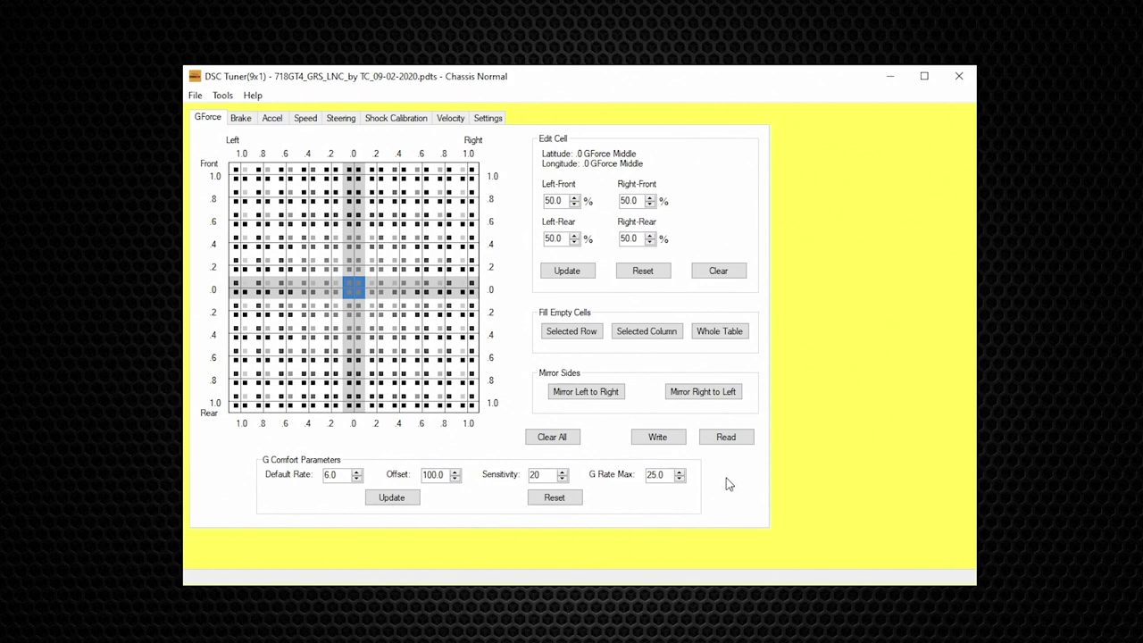
{"action": "left_click", "coordinate": [356, 402]}
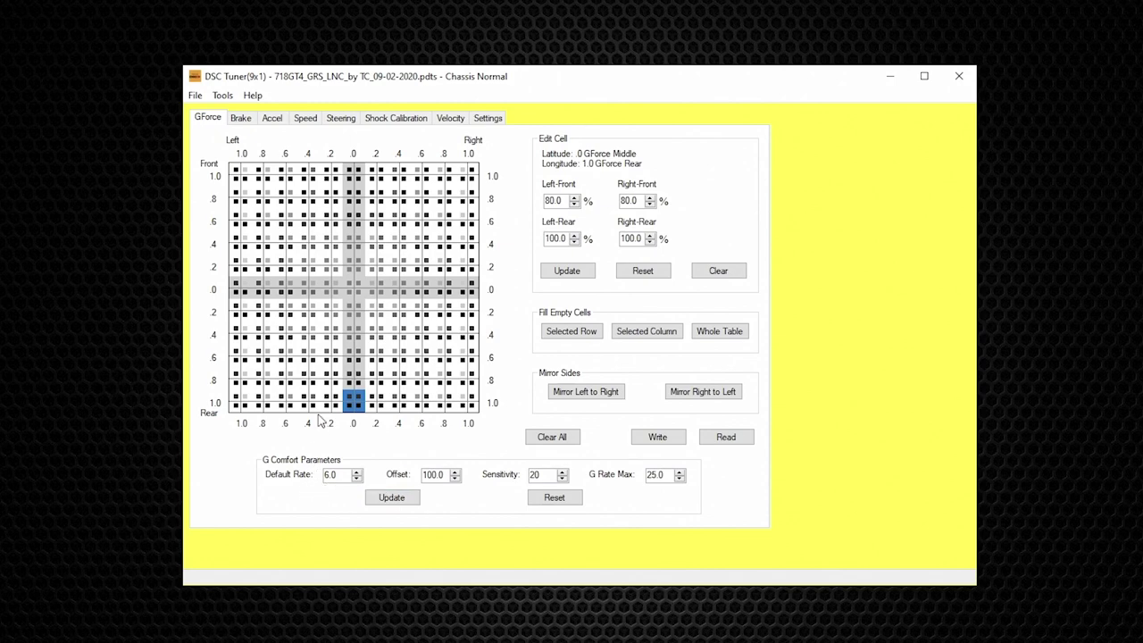
{"action": "left_click", "coordinate": [354, 292]}
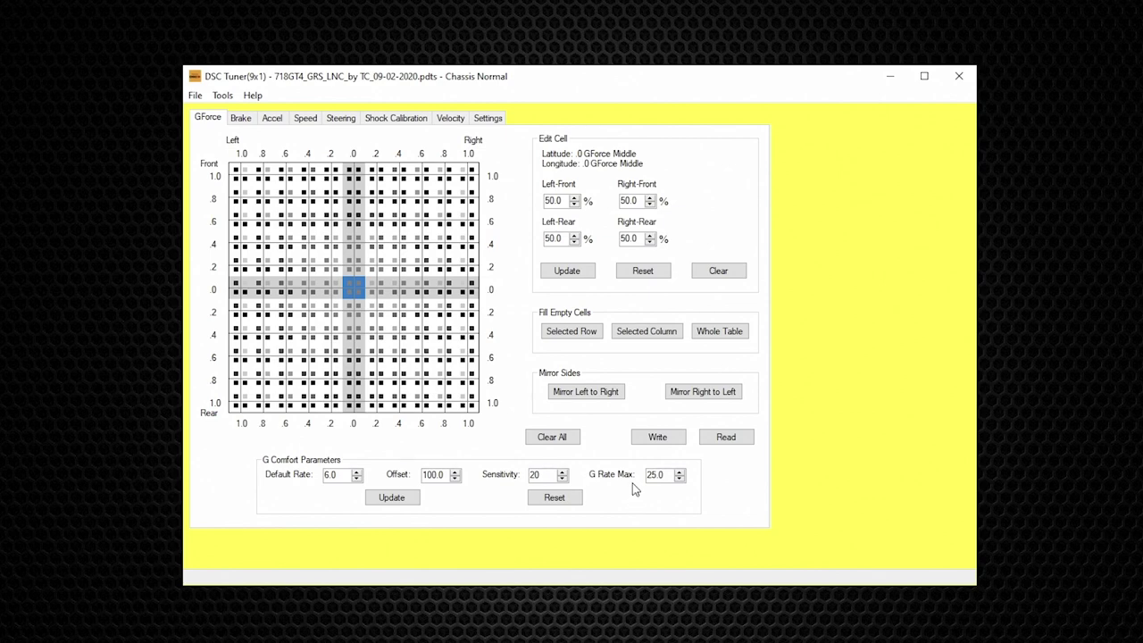
- Set the Default Rate in the G Comfort Parameters to 10 and update the parameters
{"action": "left_click_drag", "start_coordinate": [665, 475], "coordinate": [631, 476]}
{"action": "left_click", "coordinate": [673, 477]}
{"action": "left_click_drag", "start_coordinate": [345, 474], "coordinate": [306, 474]}
{"action": "type", "text": "10"}
{"action": "key", "text": "Return"}
{"action": "left_click", "coordinate": [393, 499]}
- Save the modified tune as a new file named 050521 in the 718GT4 tune folder
{"action": "left_click", "coordinate": [194, 96]}
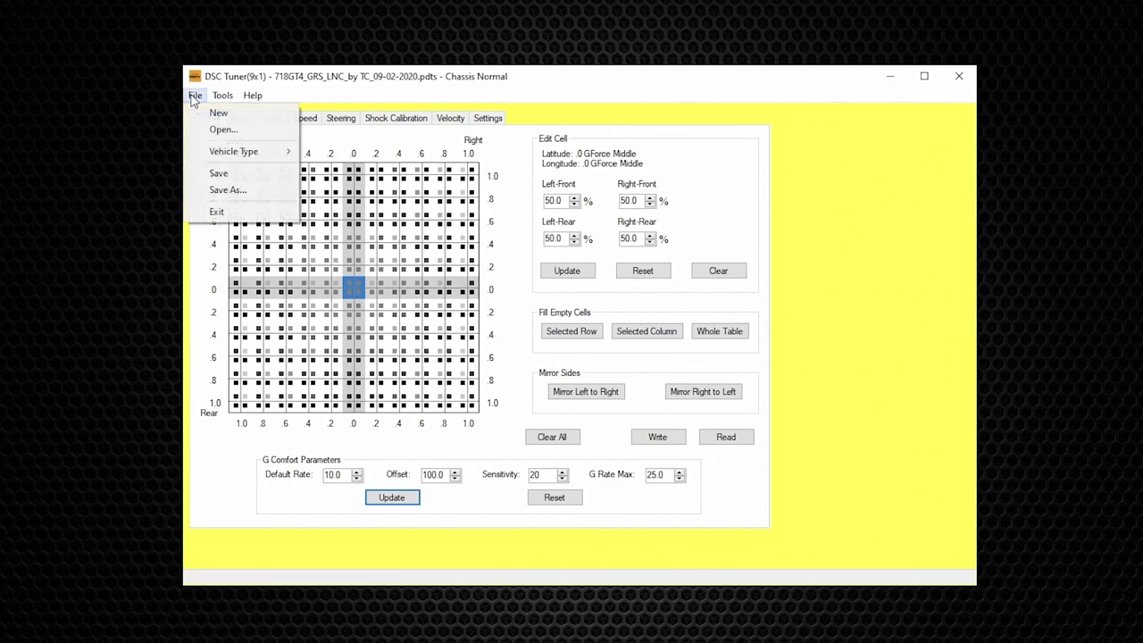
{"action": "left_click", "coordinate": [263, 189]}
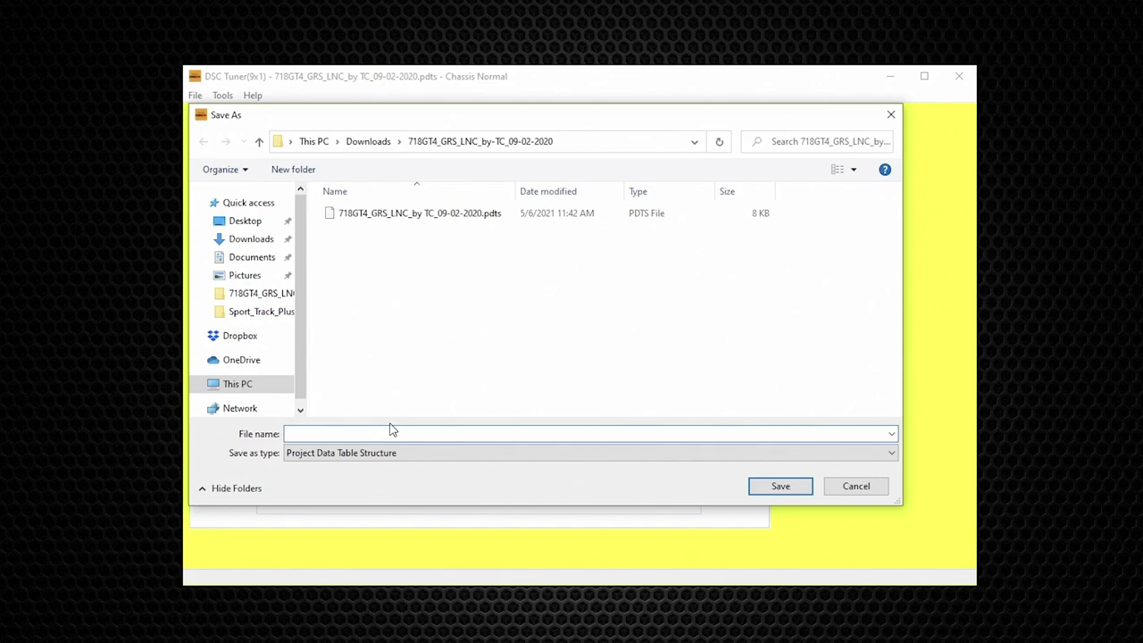
{"action": "type", "text": "050521"}
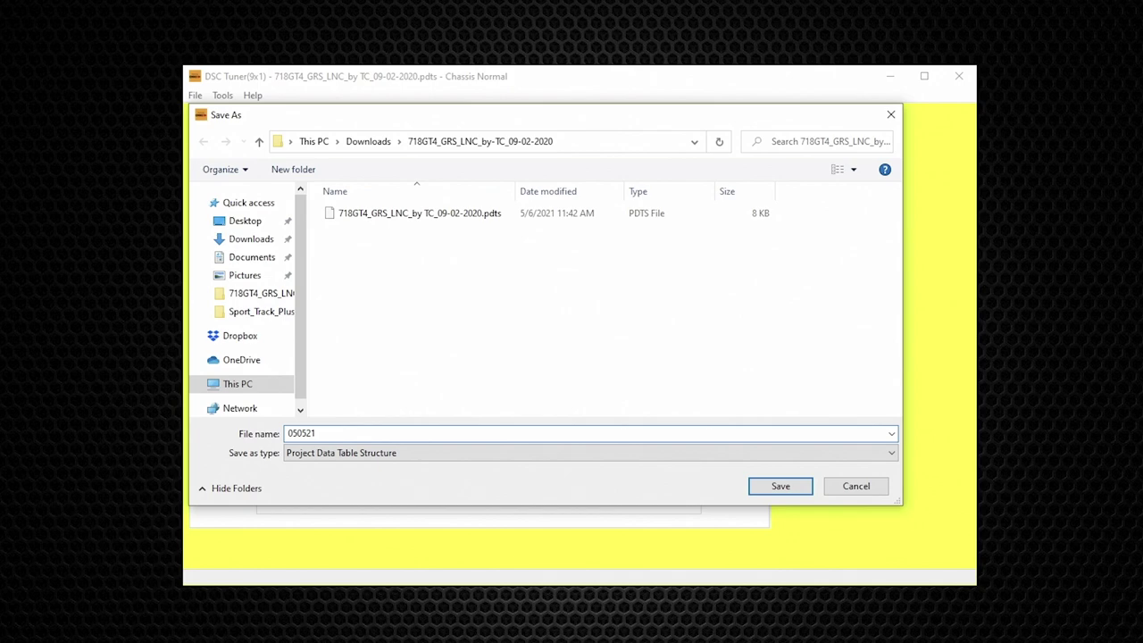
{"action": "left_click", "coordinate": [777, 487]}
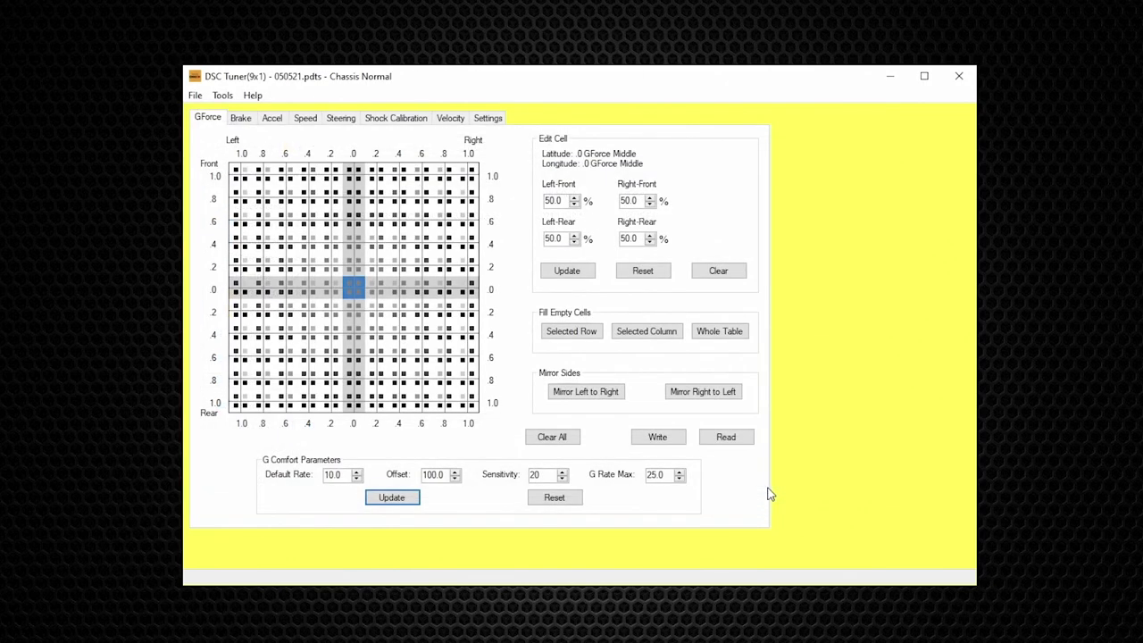
- View the window for writing the G-force table to the controller and close it without beginning the write
{"action": "left_click", "coordinate": [656, 441]}
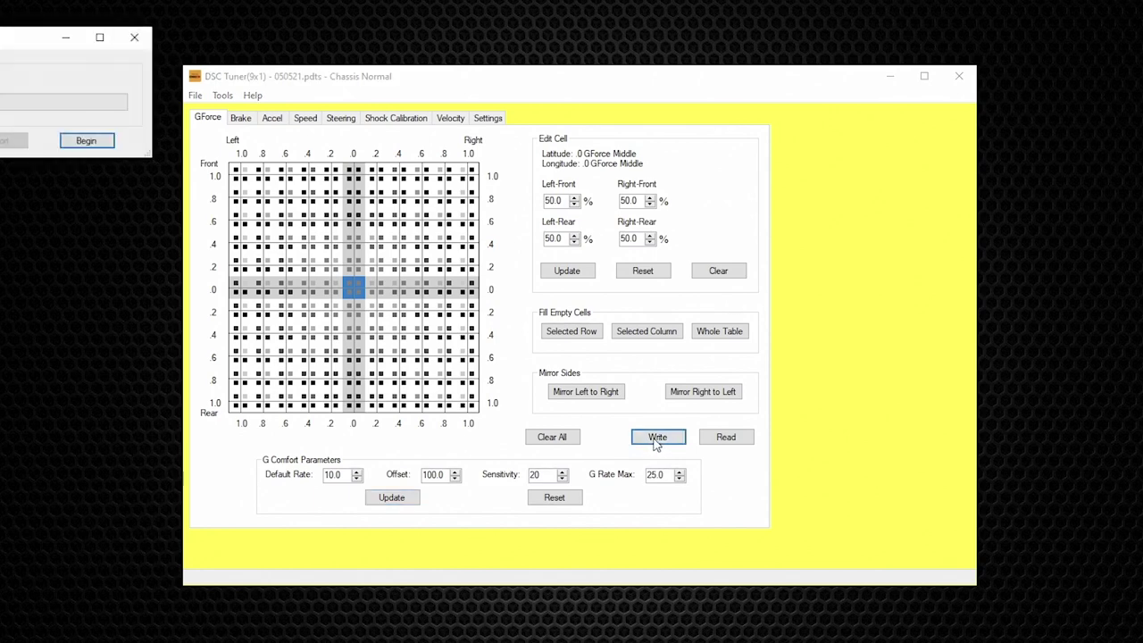
{"action": "left_click", "coordinate": [134, 37]}
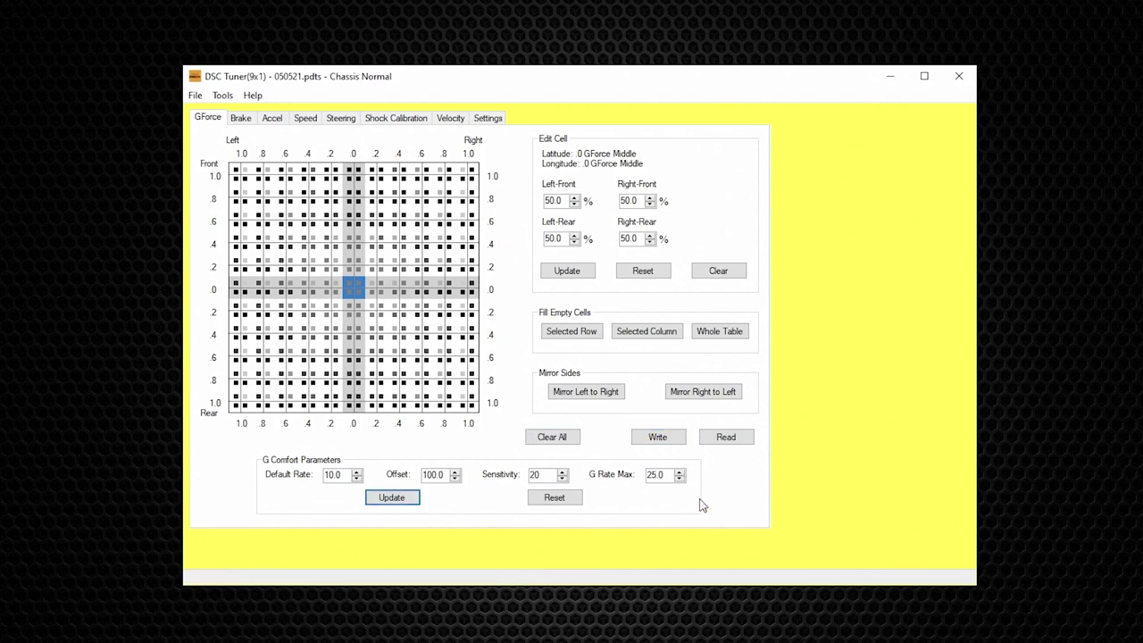
{"action": "left_click", "coordinate": [656, 438]}
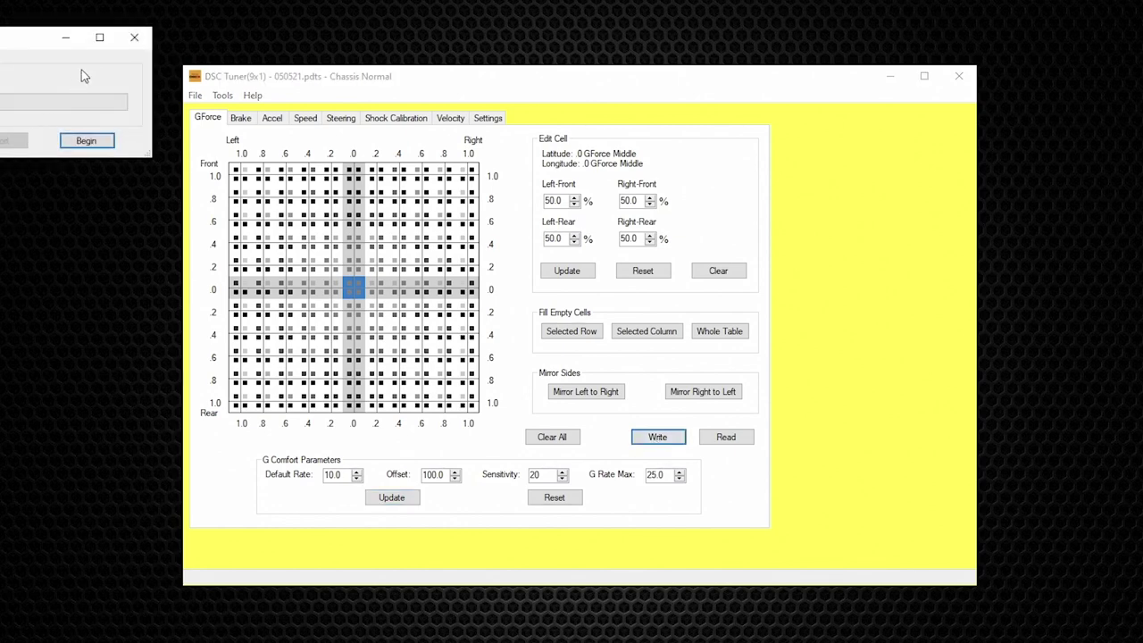
{"action": "left_click", "coordinate": [132, 37]}
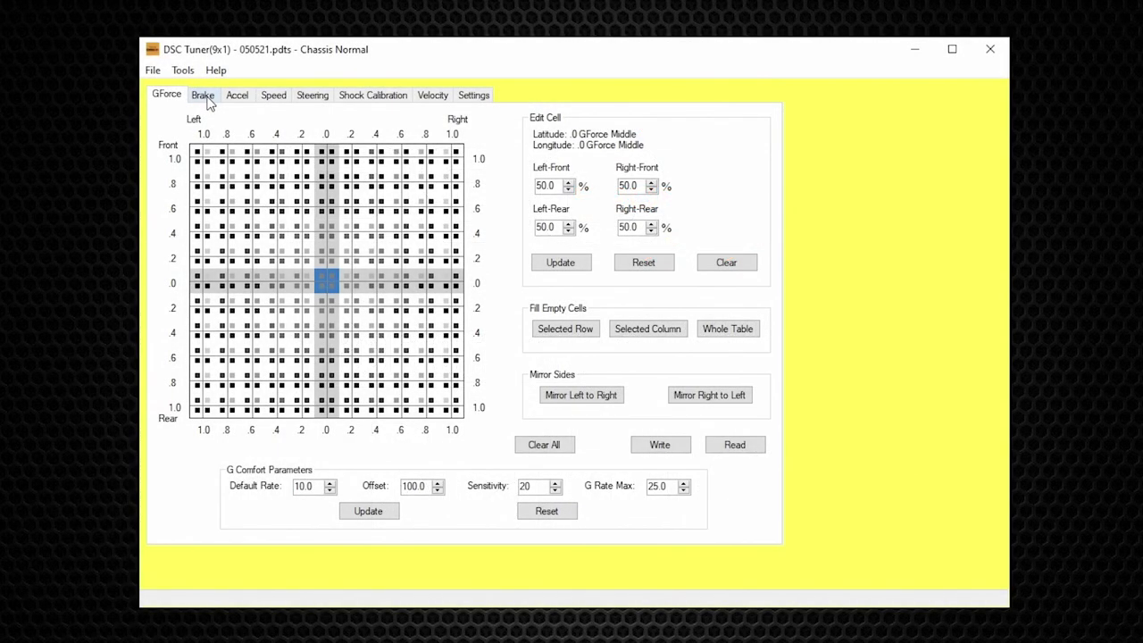
- Inspect the four shock values in the brake table's cells between 20 and 35 bar
{"action": "left_click", "coordinate": [206, 96]}
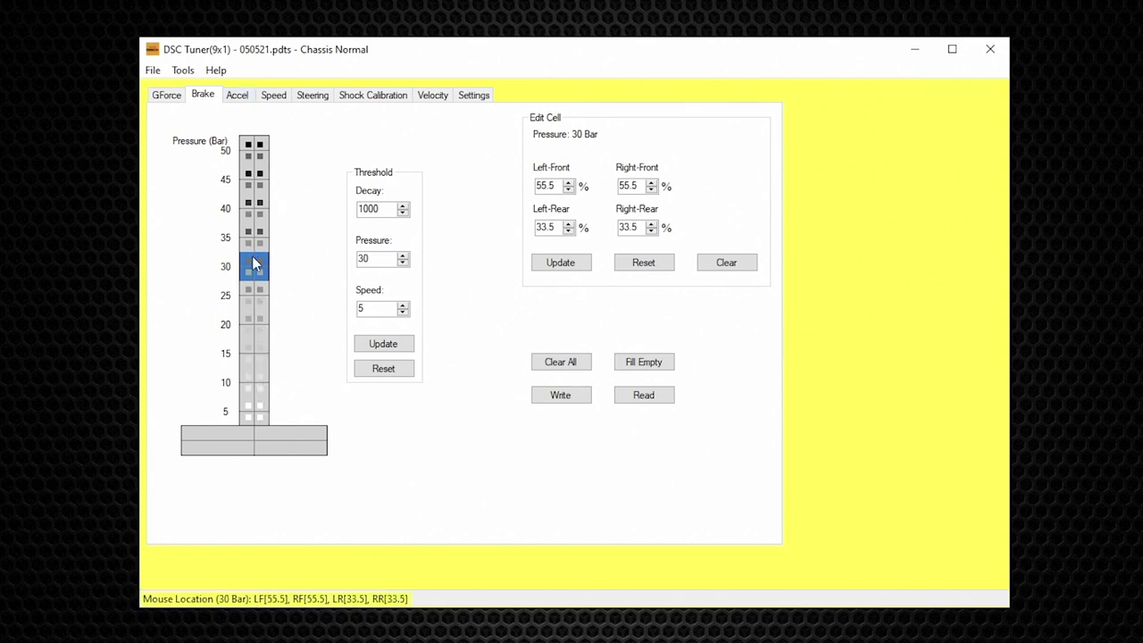
{"action": "left_click", "coordinate": [260, 292]}
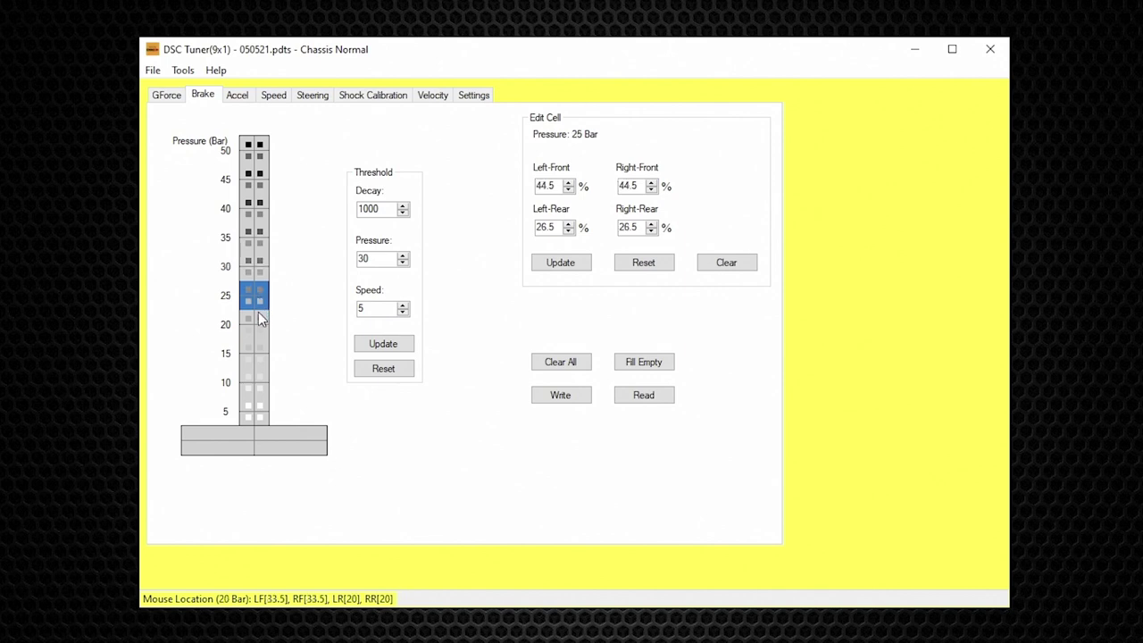
{"action": "left_click", "coordinate": [259, 321]}
{"action": "left_click", "coordinate": [258, 295]}
{"action": "left_click", "coordinate": [259, 265]}
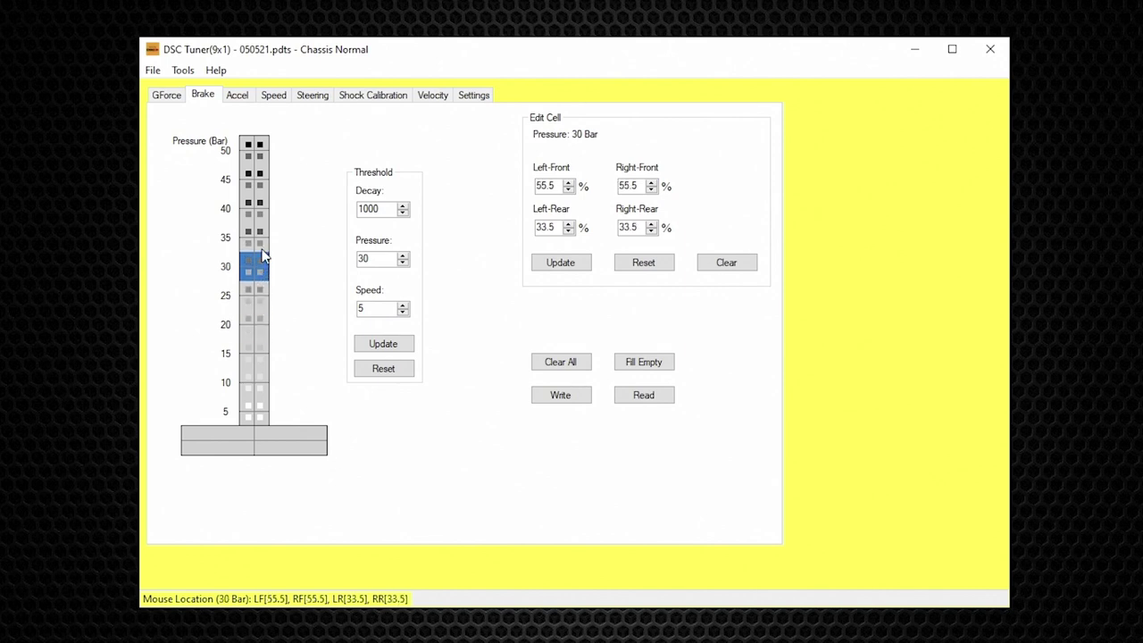
{"action": "left_click", "coordinate": [262, 238]}
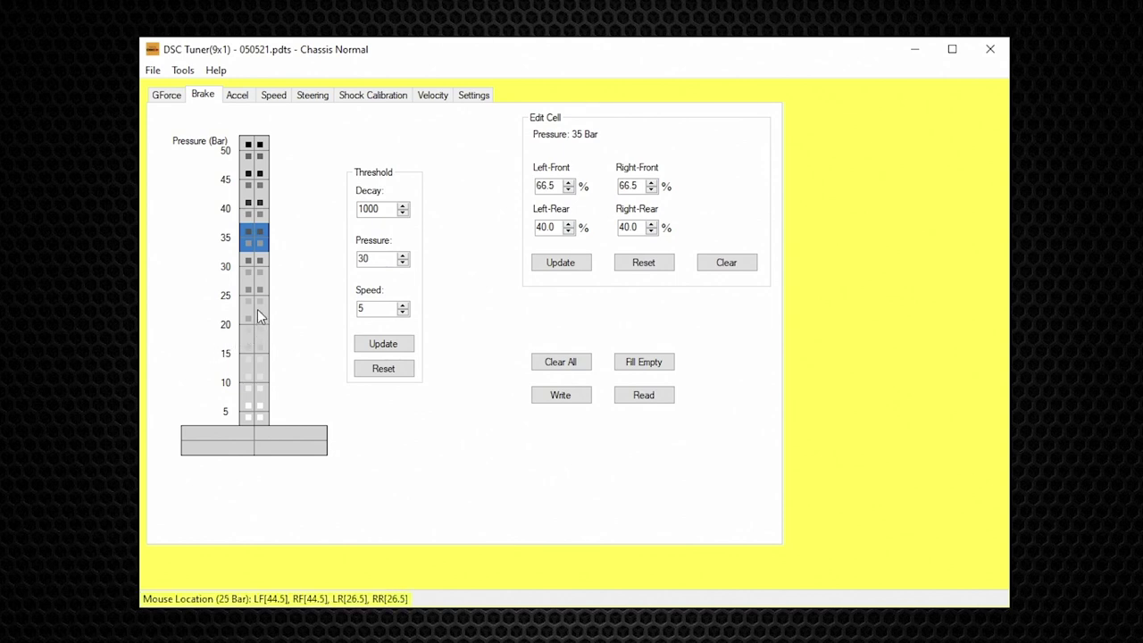
- Compare the front and rear shock values at 50 bar brake pressure with cells down to 10 bar
{"action": "left_click", "coordinate": [255, 157]}
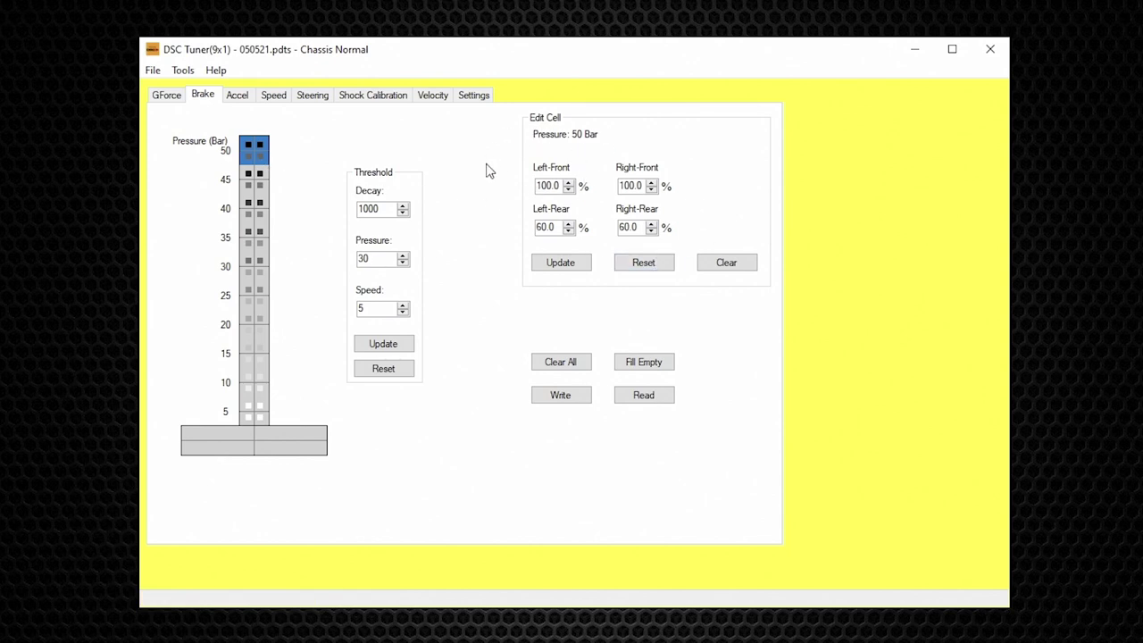
{"action": "left_click", "coordinate": [249, 181]}
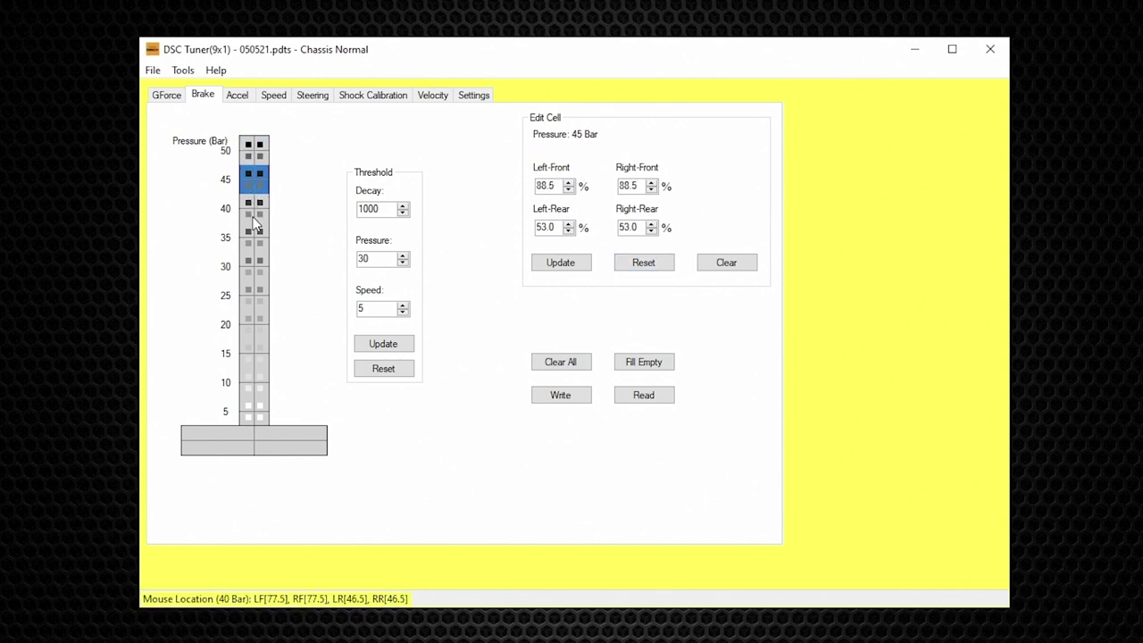
{"action": "left_click", "coordinate": [252, 212]}
{"action": "left_click", "coordinate": [253, 266]}
{"action": "left_click", "coordinate": [260, 325]}
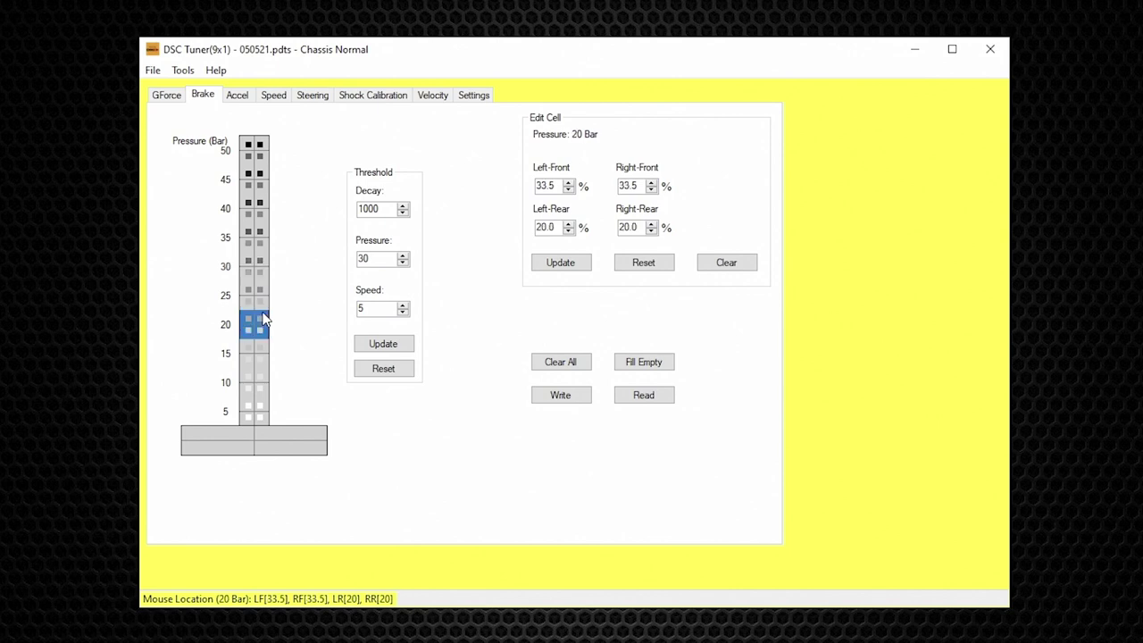
{"action": "left_click", "coordinate": [259, 377]}
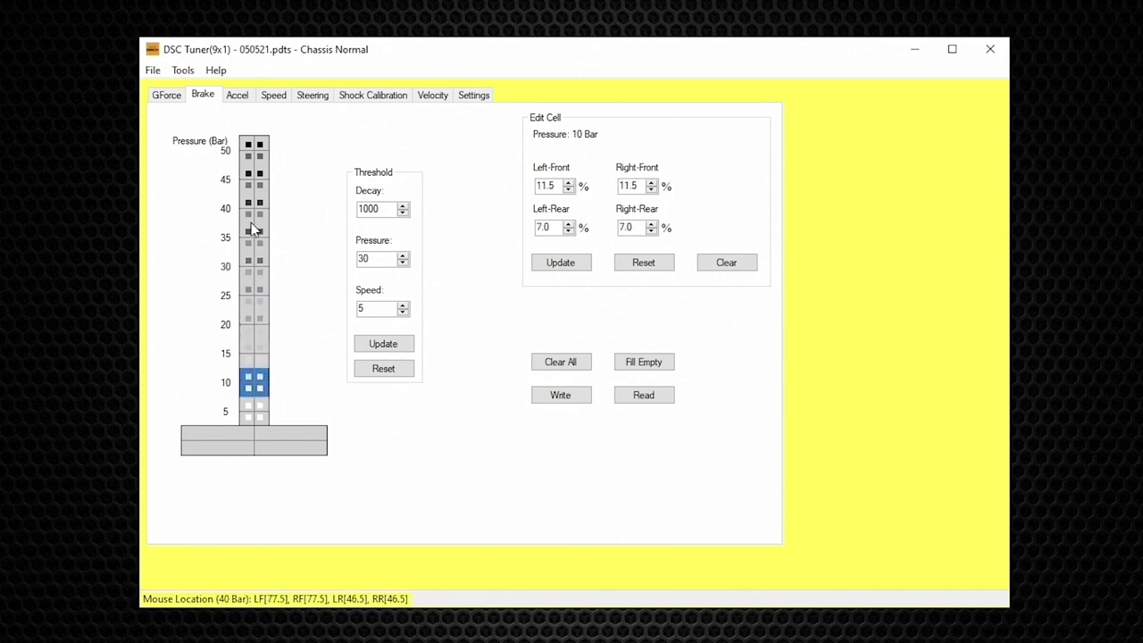
{"action": "left_click", "coordinate": [254, 148]}
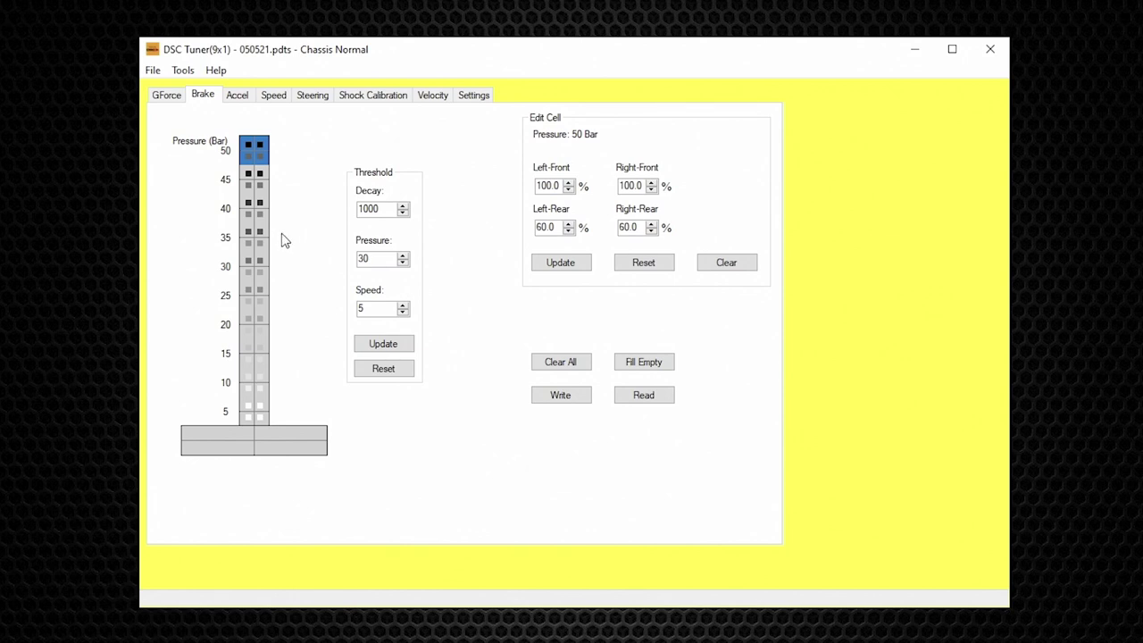
{"action": "left_click", "coordinate": [254, 320]}
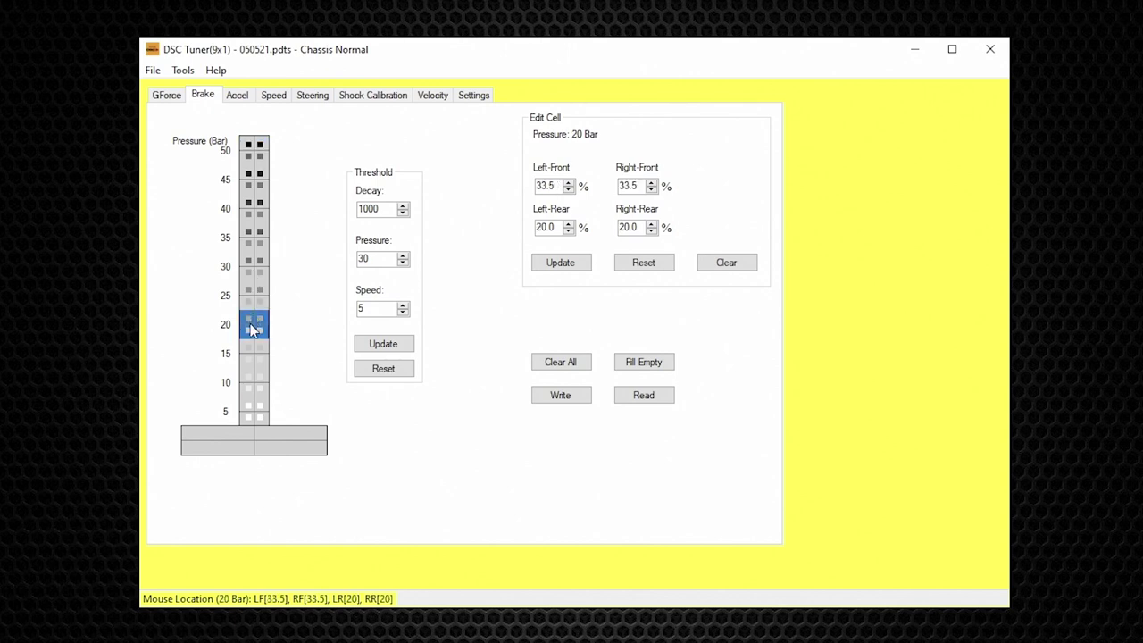
{"action": "left_click", "coordinate": [252, 356]}
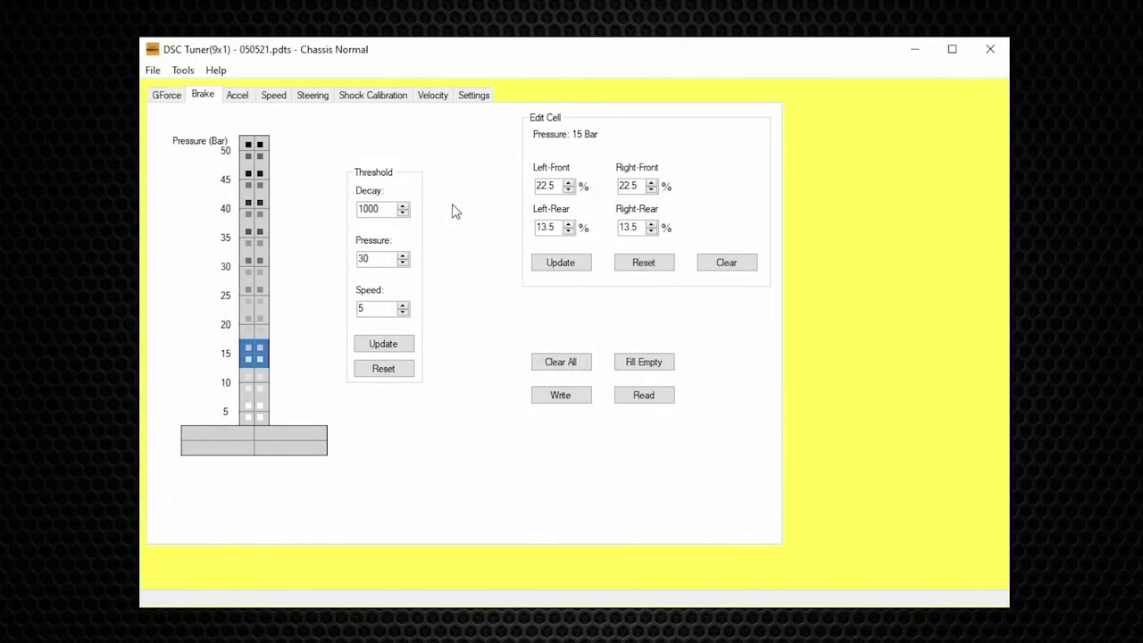
- Inspect the shock values in the acceleration table's 100% cell
{"action": "left_click", "coordinate": [238, 95]}
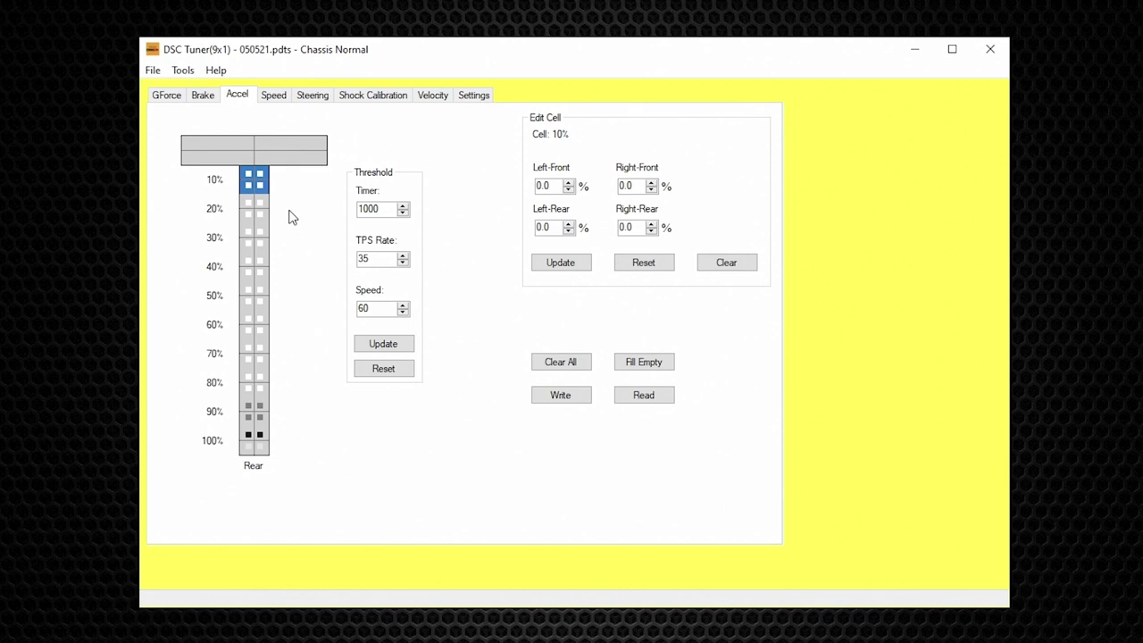
{"action": "left_click", "coordinate": [259, 440]}
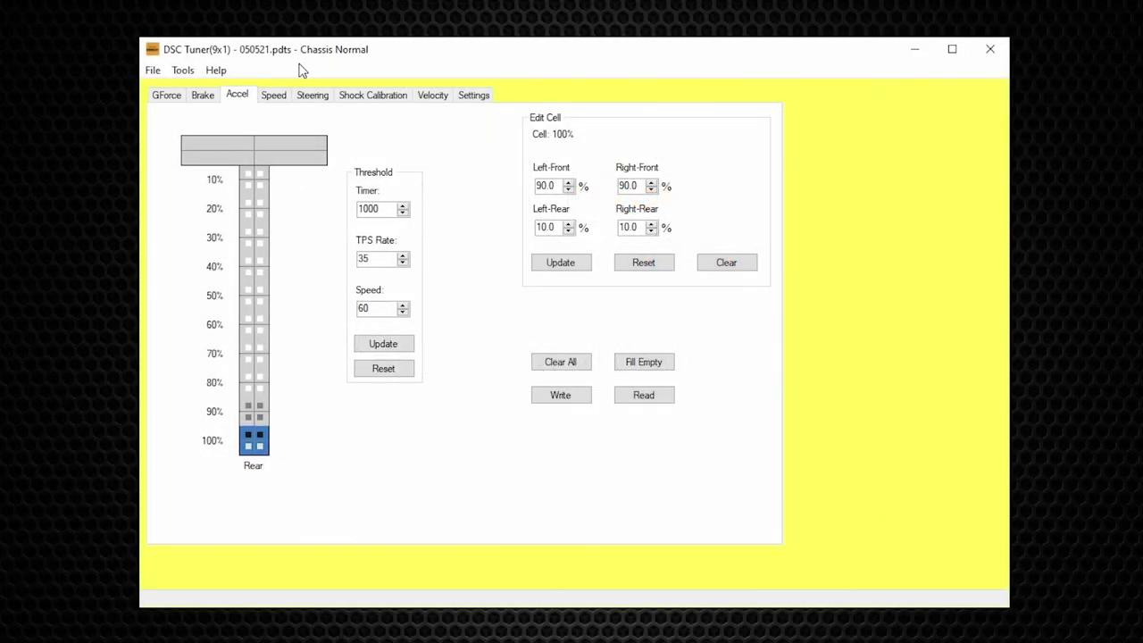
- Compare the shock values across the speed table's cells from 60 to 120 MPH
{"action": "left_click", "coordinate": [276, 101]}
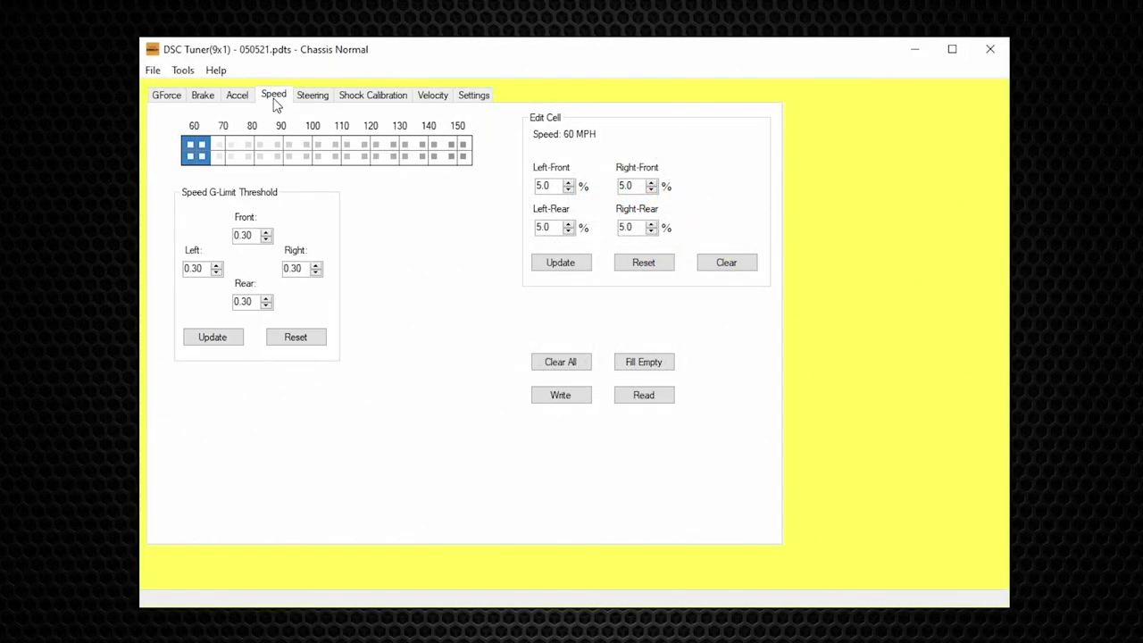
{"action": "left_click", "coordinate": [231, 157]}
{"action": "left_click", "coordinate": [253, 154]}
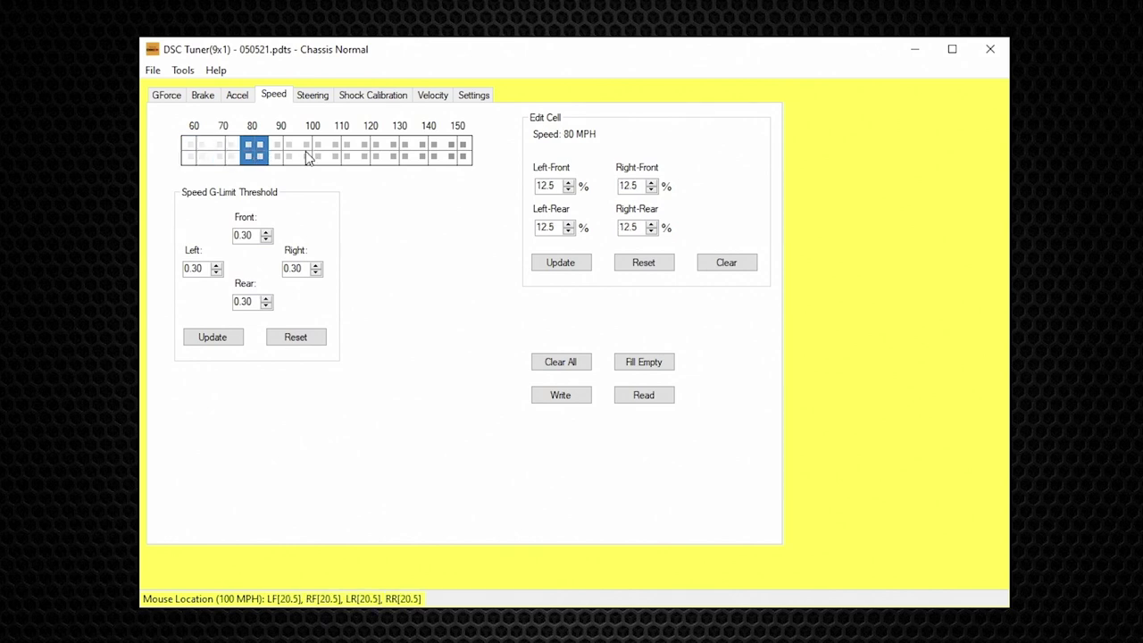
{"action": "left_click", "coordinate": [282, 153]}
{"action": "left_click", "coordinate": [313, 154]}
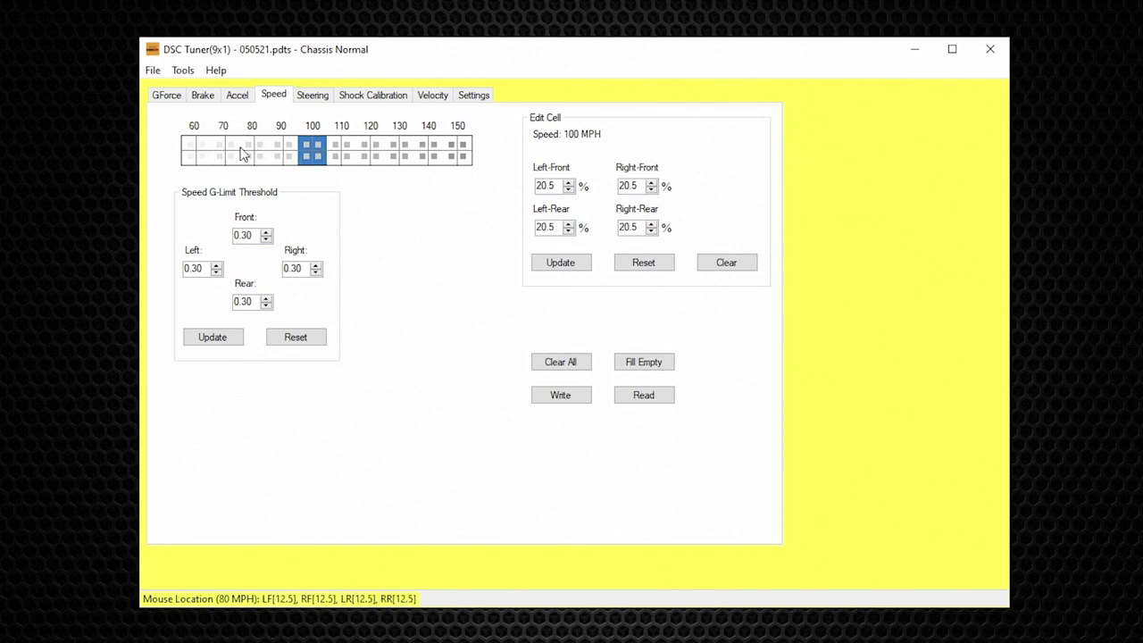
{"action": "left_click", "coordinate": [193, 154]}
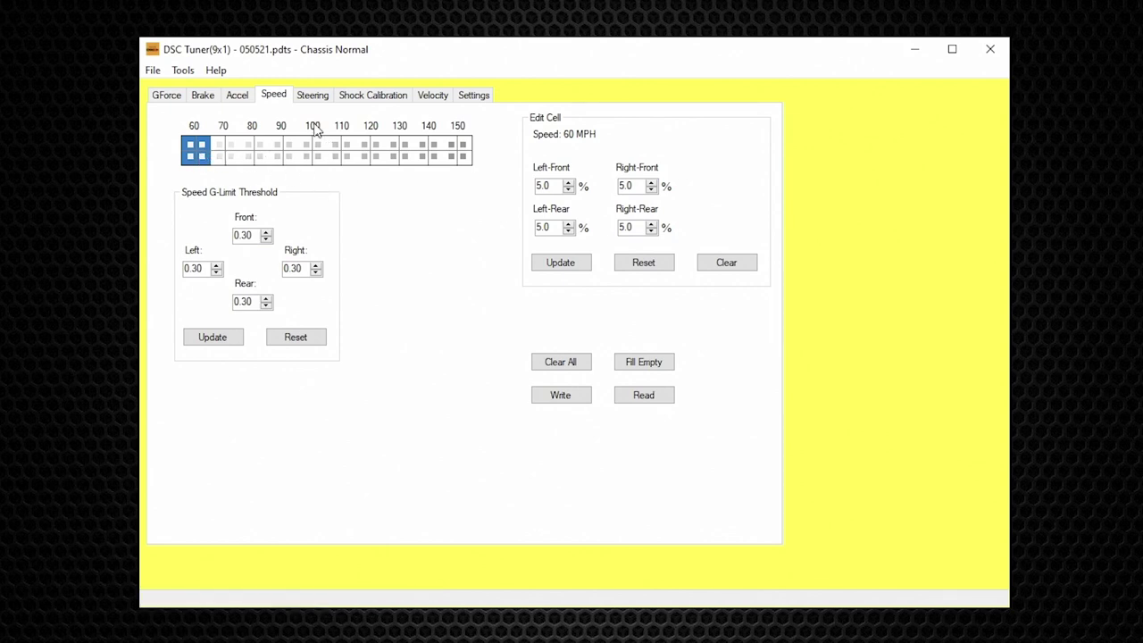
{"action": "left_click", "coordinate": [370, 148]}
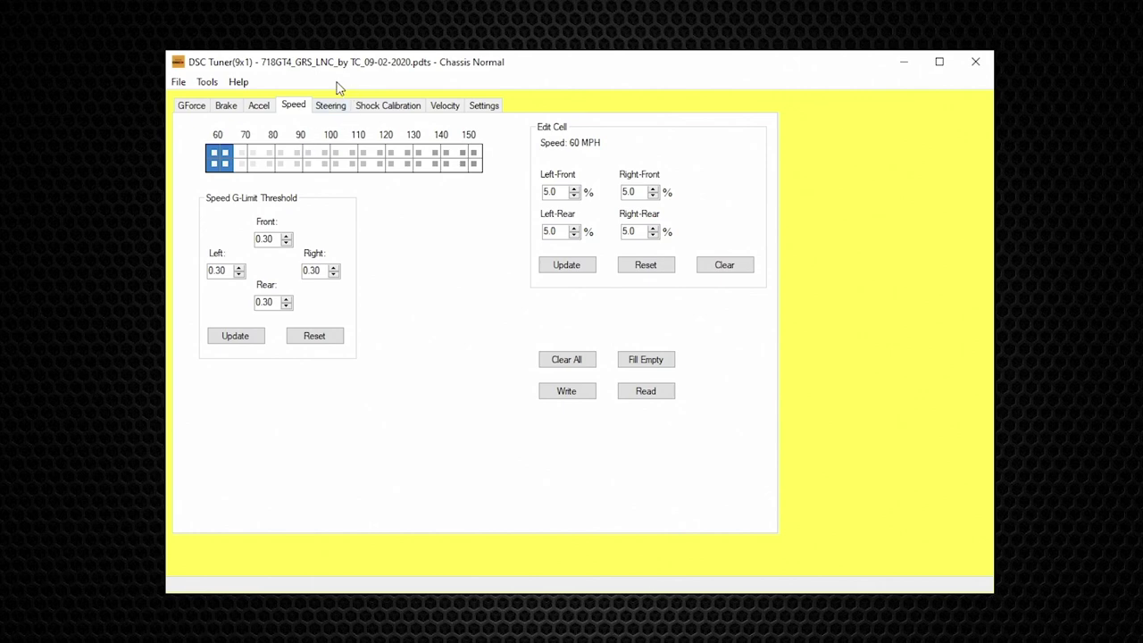
- Inspect the shock values in the steering table's 0 Deg/s and 30 Deg/s CCW cells
{"action": "left_click", "coordinate": [332, 107]}
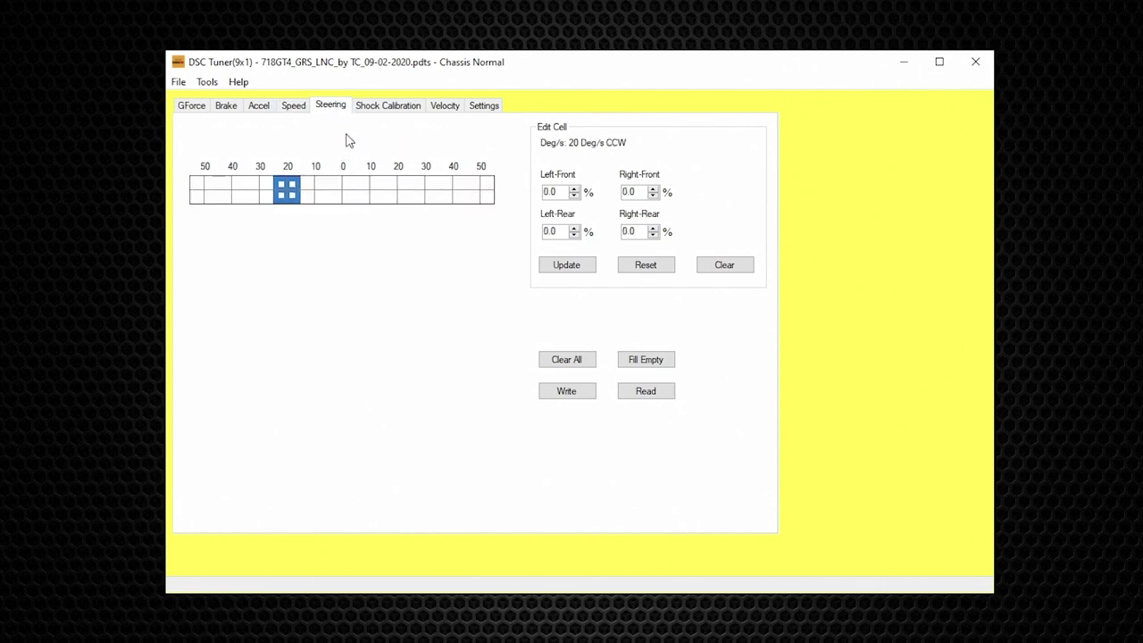
{"action": "left_click", "coordinate": [345, 197]}
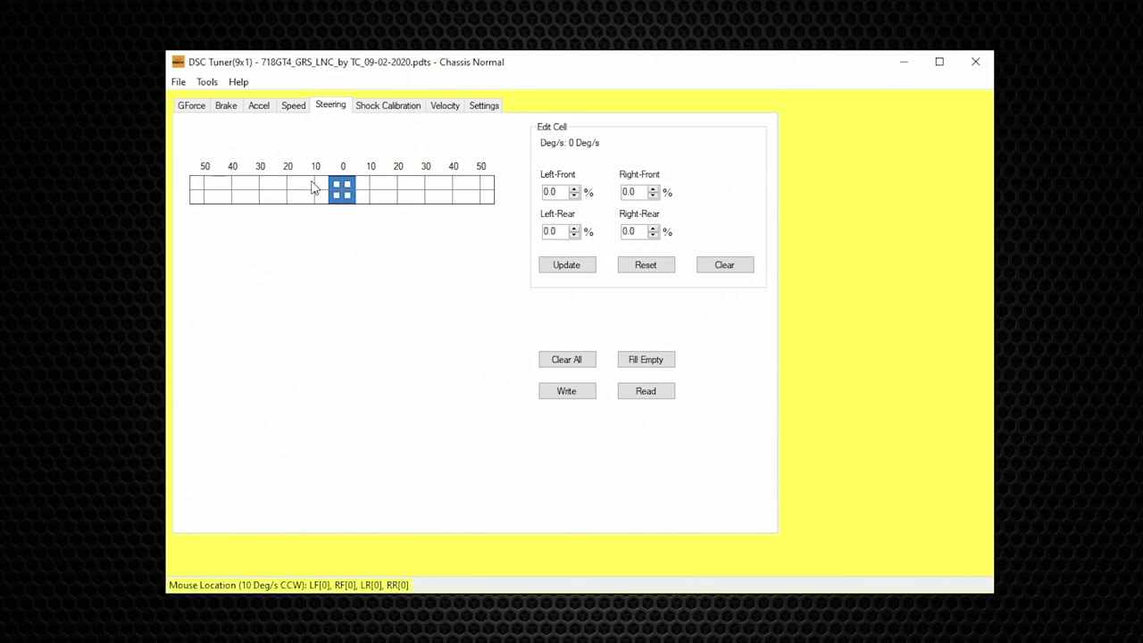
{"action": "left_click", "coordinate": [260, 195]}
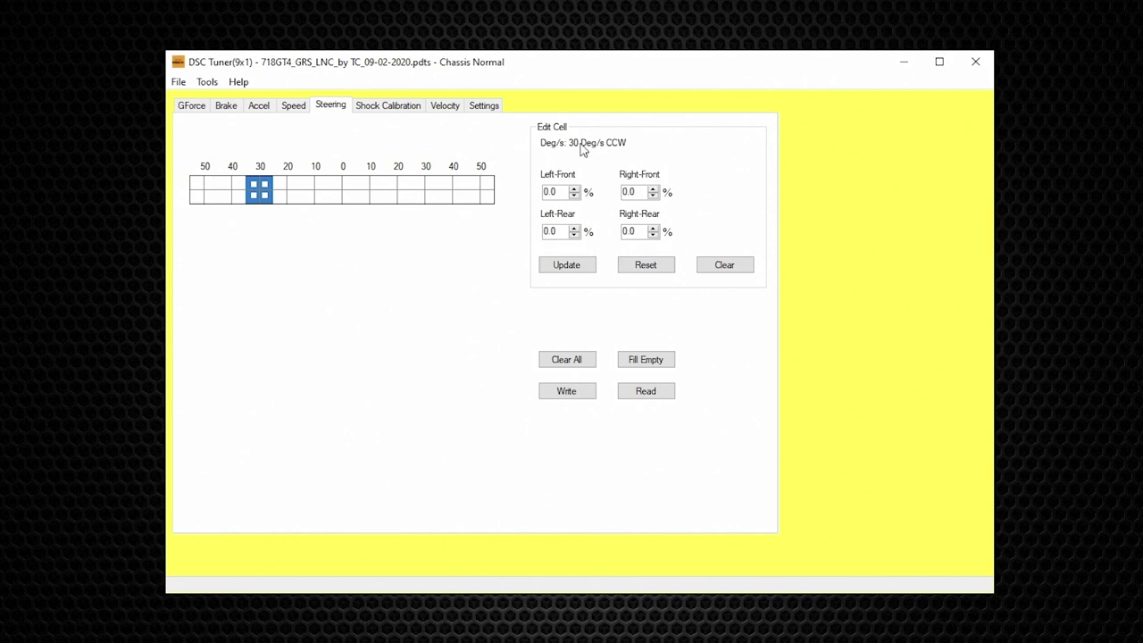
{"action": "left_click", "coordinate": [341, 192]}
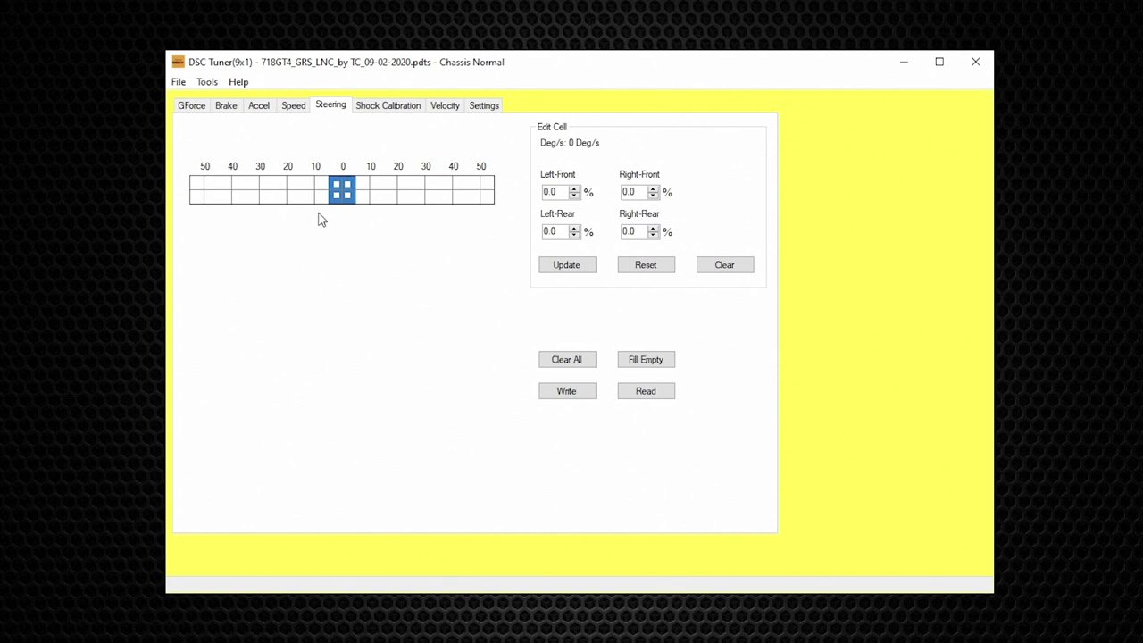
- Switch the vehicle type to Corvette C7 and view its shock calibration table
{"action": "left_click", "coordinate": [178, 81]}
{"action": "mouse_move", "coordinate": [231, 151]}
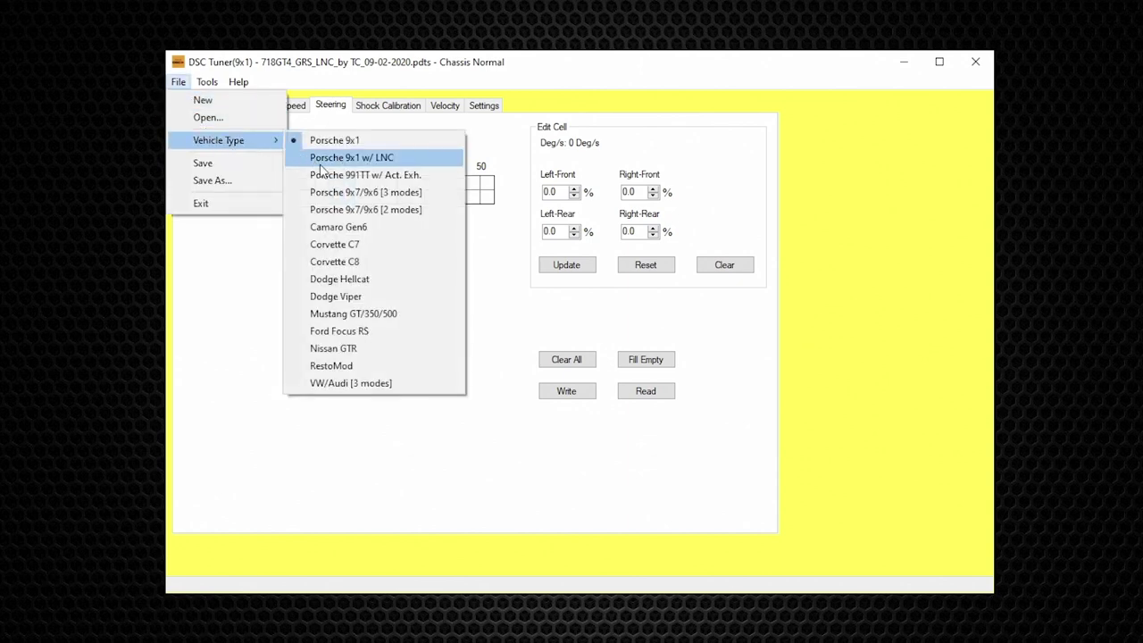
{"action": "left_click", "coordinate": [344, 245]}
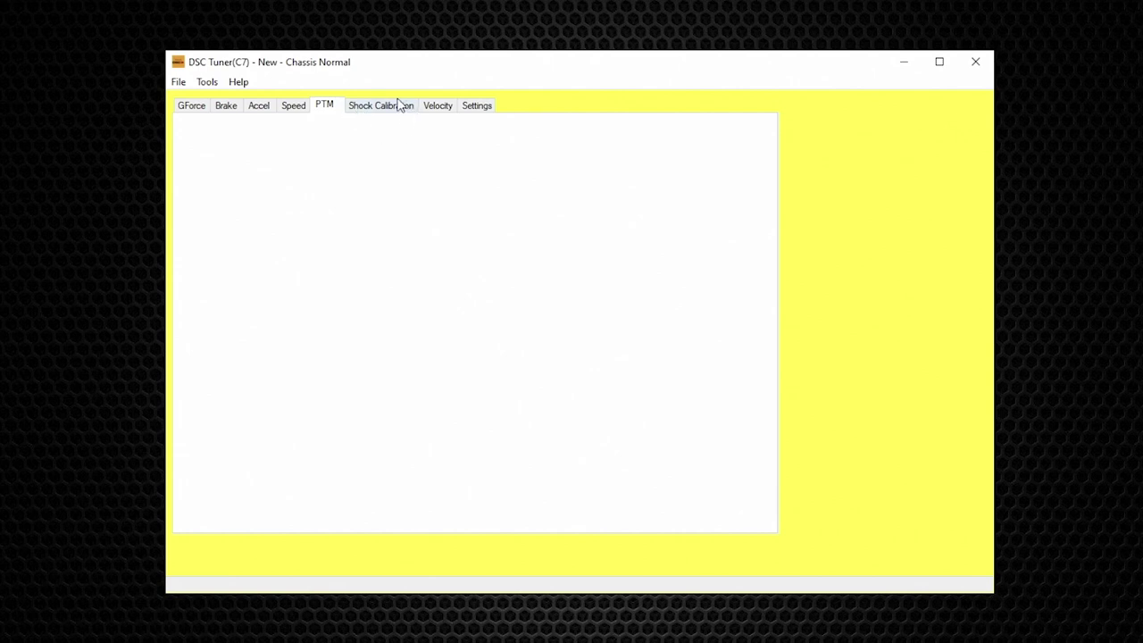
{"action": "left_click", "coordinate": [382, 109]}
- Set the vehicle type back to Porsche 9x1
{"action": "left_click", "coordinate": [178, 83]}
{"action": "mouse_move", "coordinate": [221, 141]}
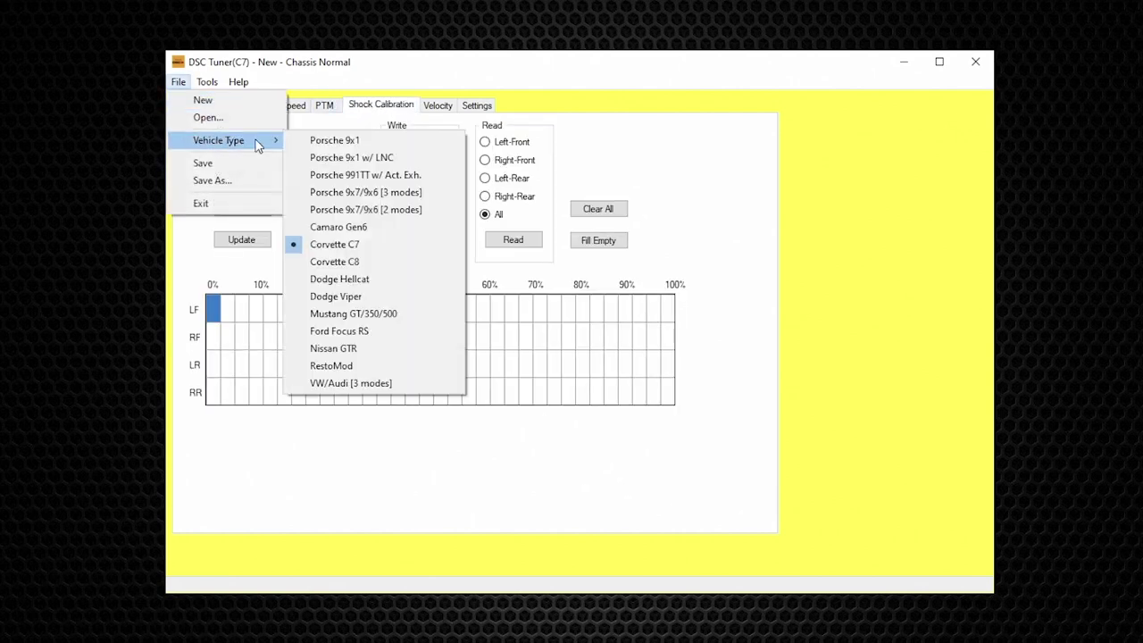
{"action": "left_click", "coordinate": [356, 141]}
- Open the tune file 718GT4_GRS_LNC_by TC_09-02-2020.pdts from the 718GT4 download folder
{"action": "left_click", "coordinate": [179, 82]}
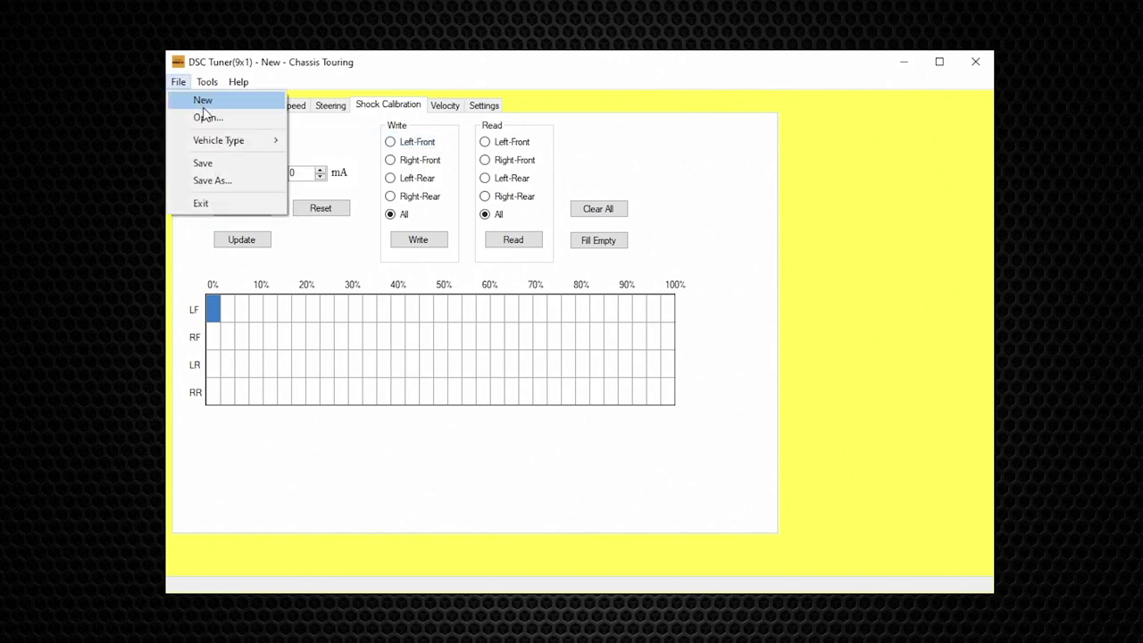
{"action": "left_click", "coordinate": [211, 118]}
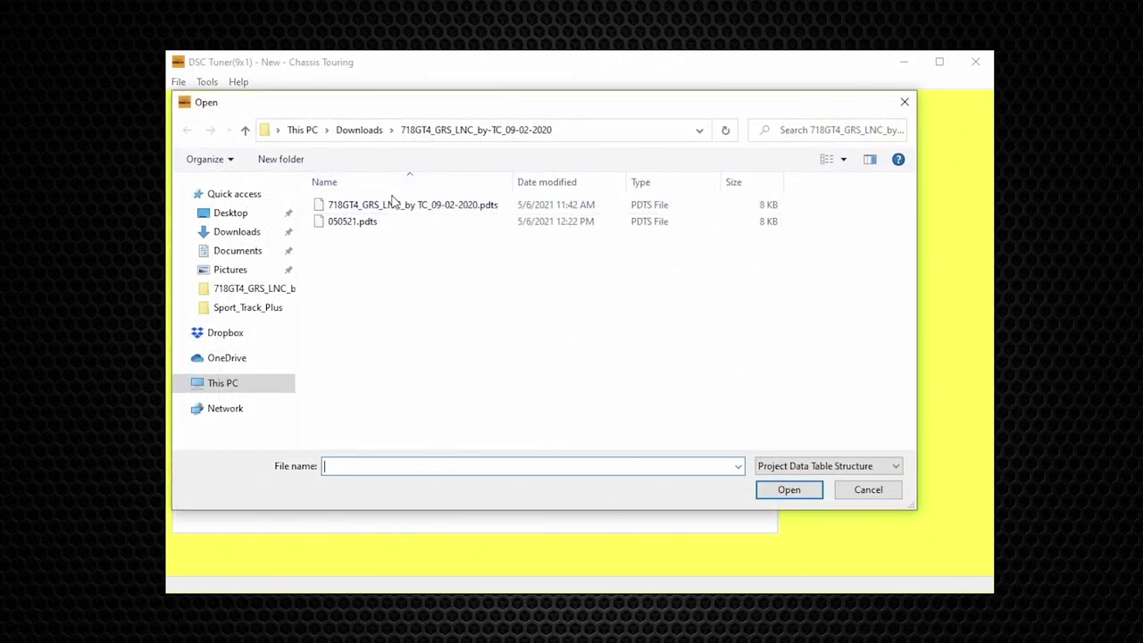
{"action": "left_click", "coordinate": [393, 204]}
{"action": "left_click", "coordinate": [788, 490]}
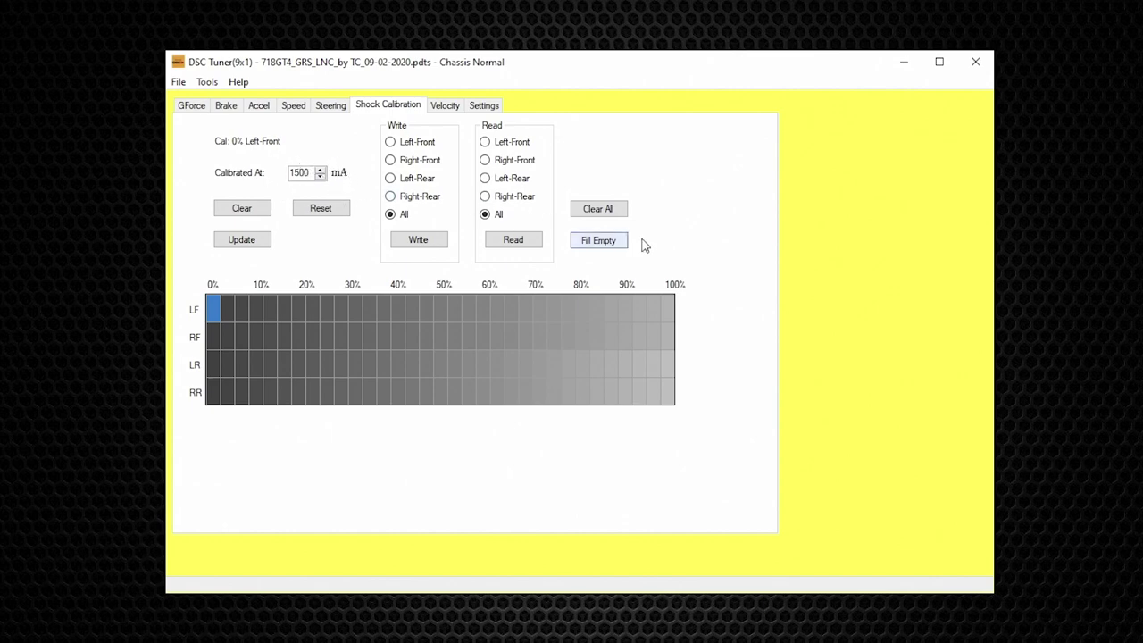
- Clear all entries in the shock calibration table and confirm the clearing
{"action": "left_click", "coordinate": [669, 309]}
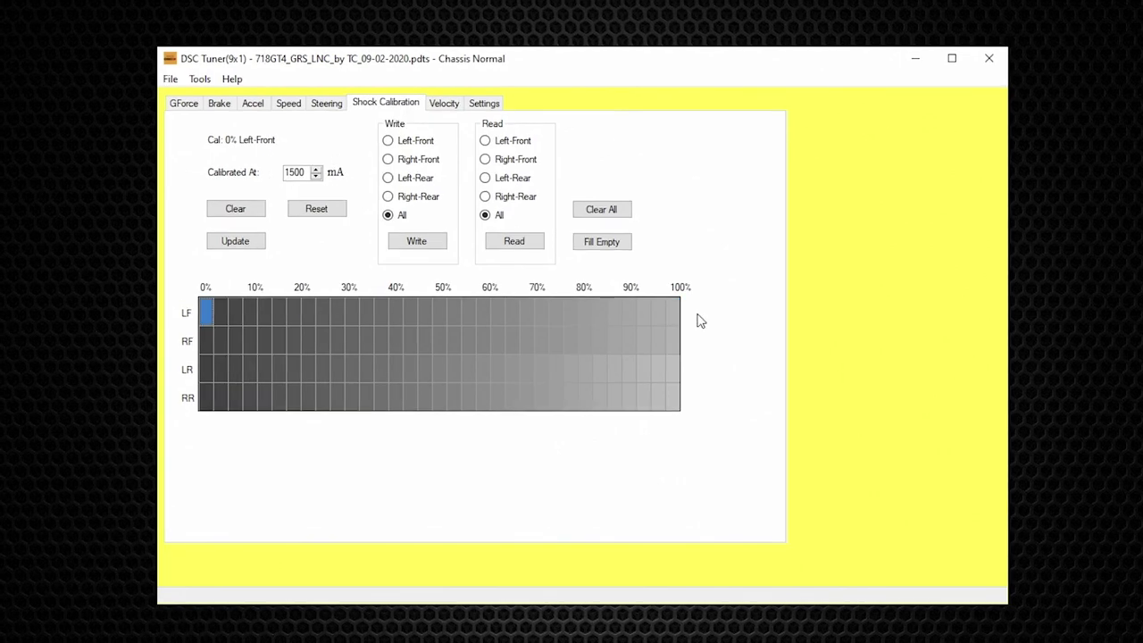
{"action": "left_click", "coordinate": [603, 212]}
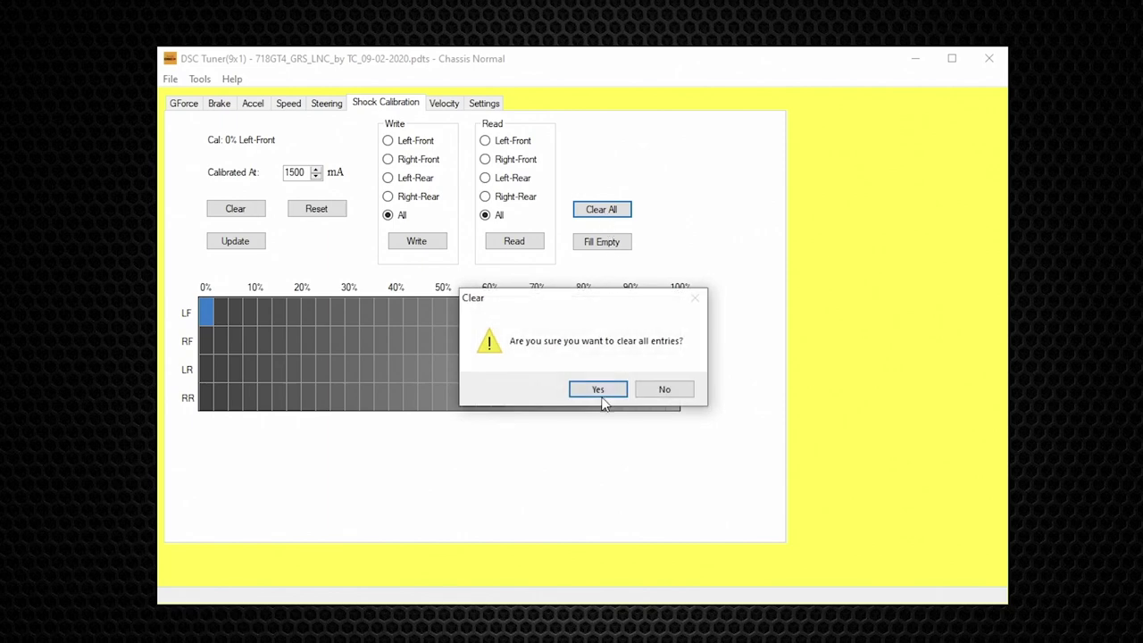
{"action": "left_click", "coordinate": [599, 394]}
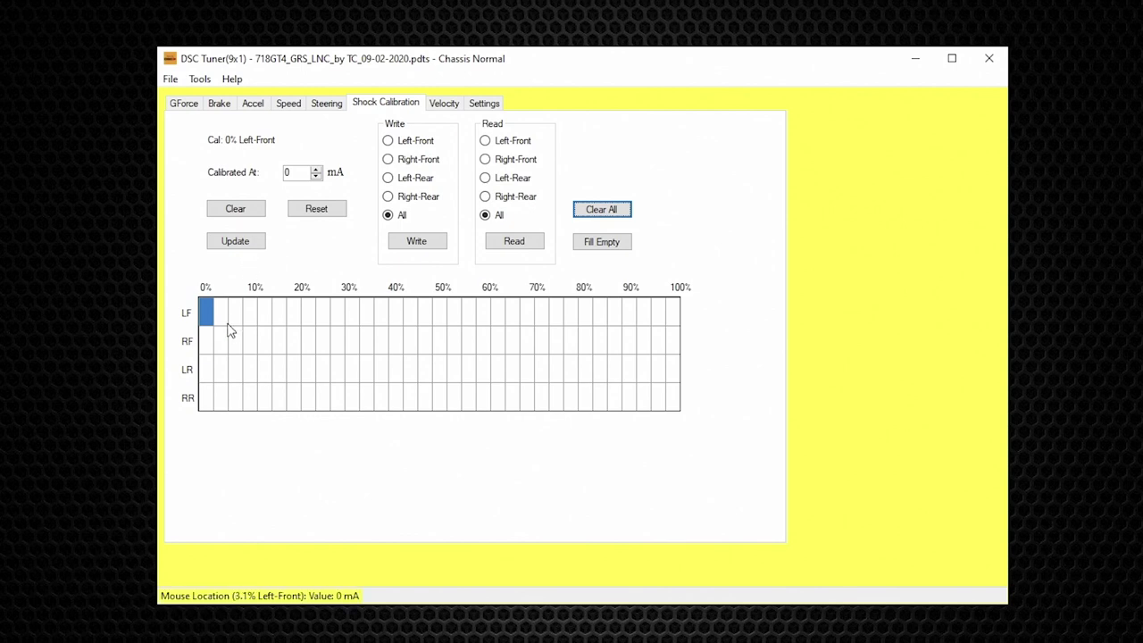
- Set the 100% shock calibration cells for Left-Front and Right-Front to 600 mA
{"action": "left_click", "coordinate": [672, 311]}
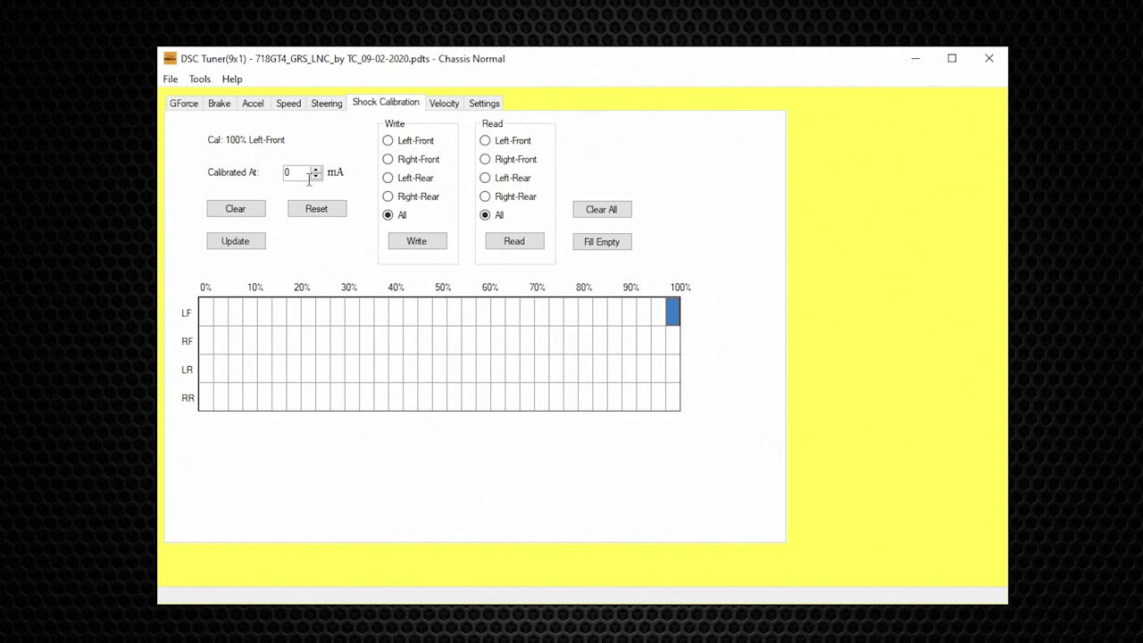
{"action": "left_click_drag", "start_coordinate": [304, 173], "coordinate": [272, 172]}
{"action": "type", "text": "600"}
{"action": "left_click", "coordinate": [246, 249]}
{"action": "left_click", "coordinate": [674, 340]}
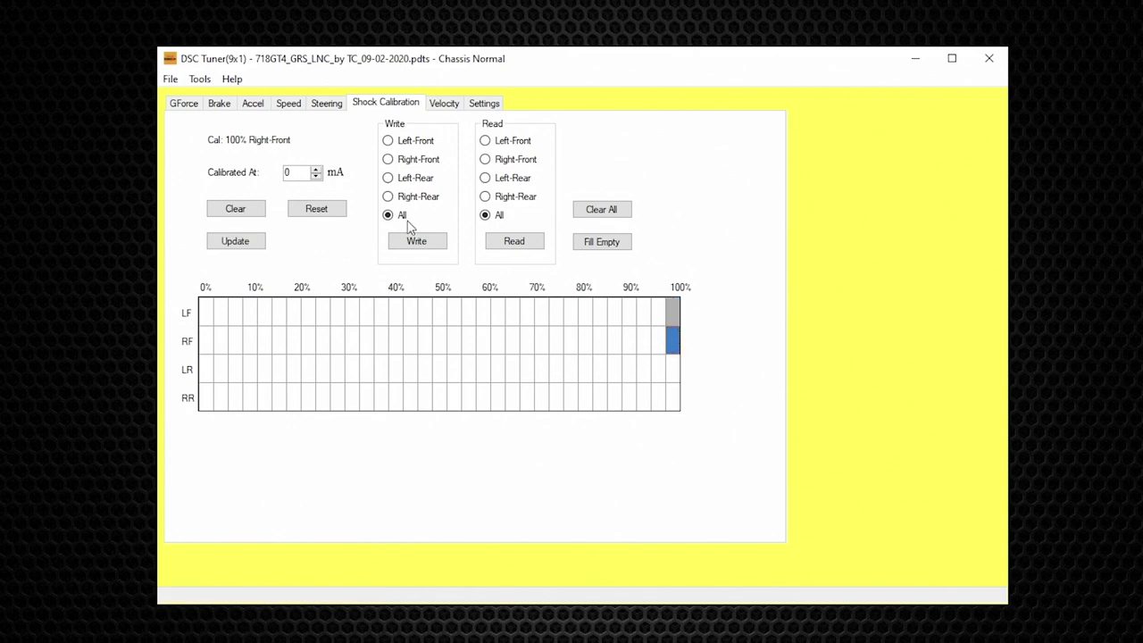
{"action": "left_click_drag", "start_coordinate": [299, 174], "coordinate": [270, 170]}
{"action": "type", "text": "600"}
{"action": "left_click", "coordinate": [254, 243]}
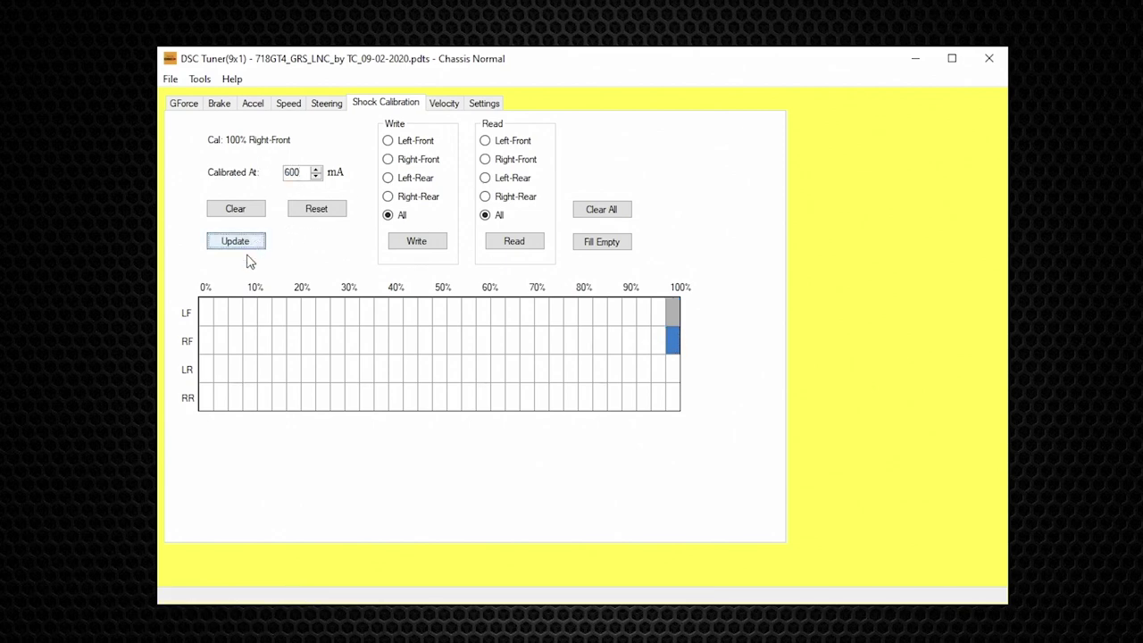
- Set the 0% Left-Front and Right-Front calibration cells to 1000 mA, and fill the empty cells between the front endpoints
{"action": "left_click", "coordinate": [212, 312]}
{"action": "left_click_drag", "start_coordinate": [295, 173], "coordinate": [255, 175]}
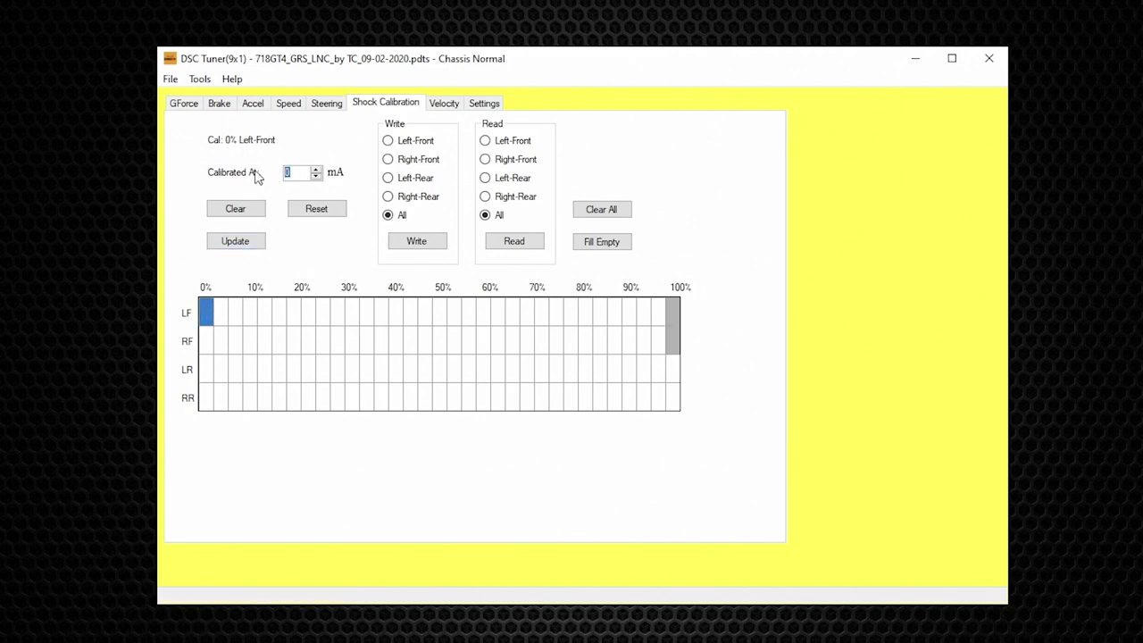
{"action": "type", "text": "1000"}
{"action": "left_click", "coordinate": [250, 247]}
{"action": "left_click", "coordinate": [209, 340]}
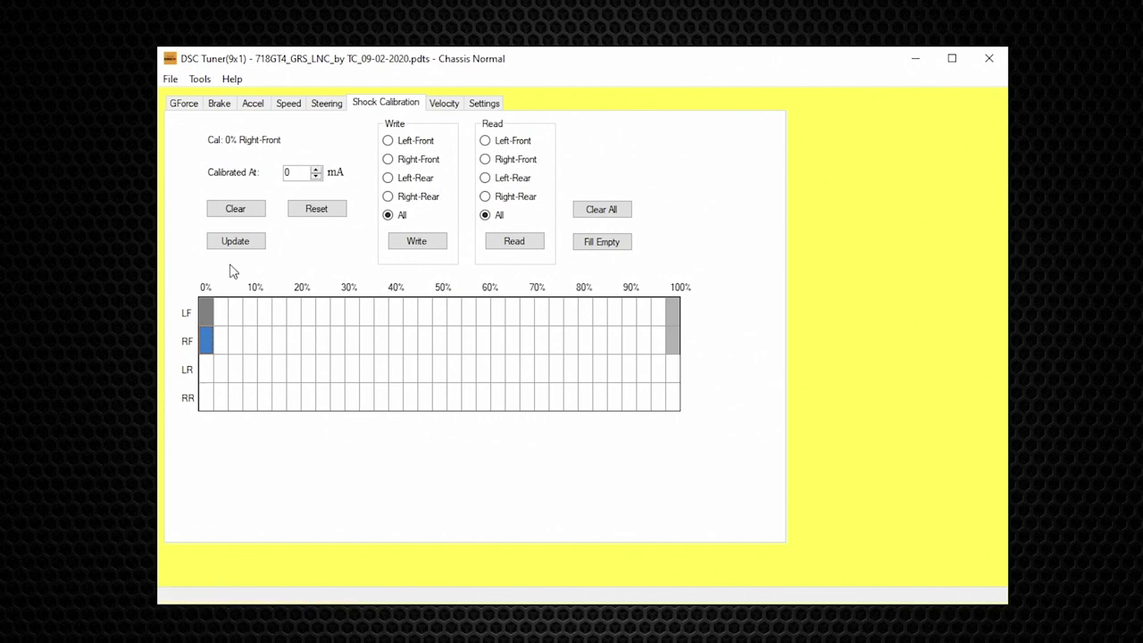
{"action": "double_click", "coordinate": [288, 172]}
{"action": "type", "text": "1000"}
{"action": "left_click", "coordinate": [236, 243]}
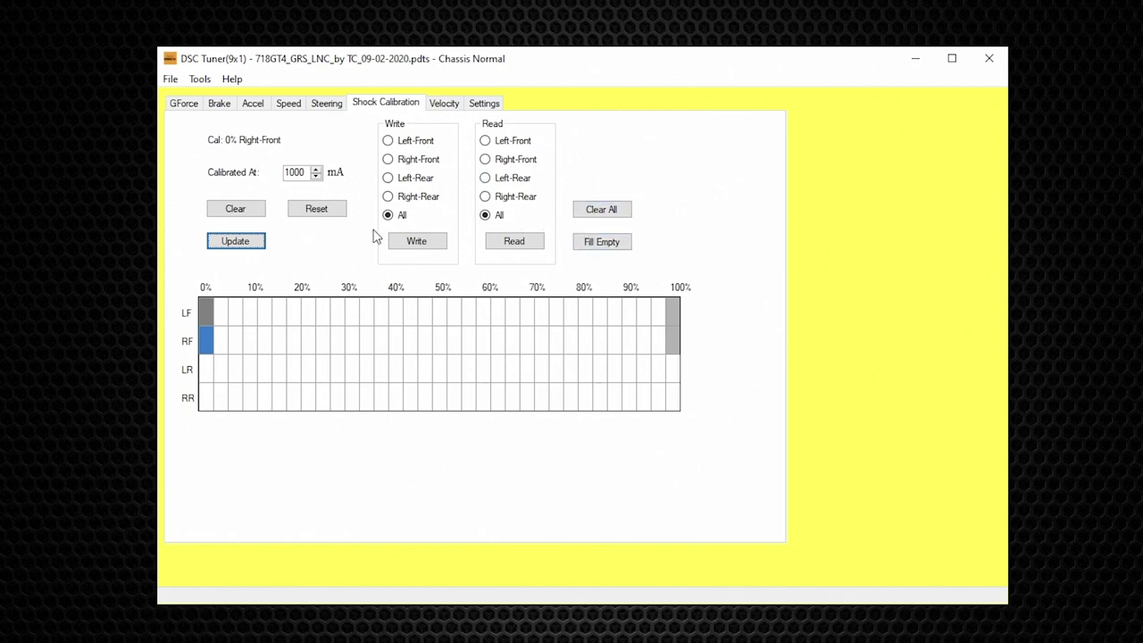
{"action": "left_click", "coordinate": [594, 244]}
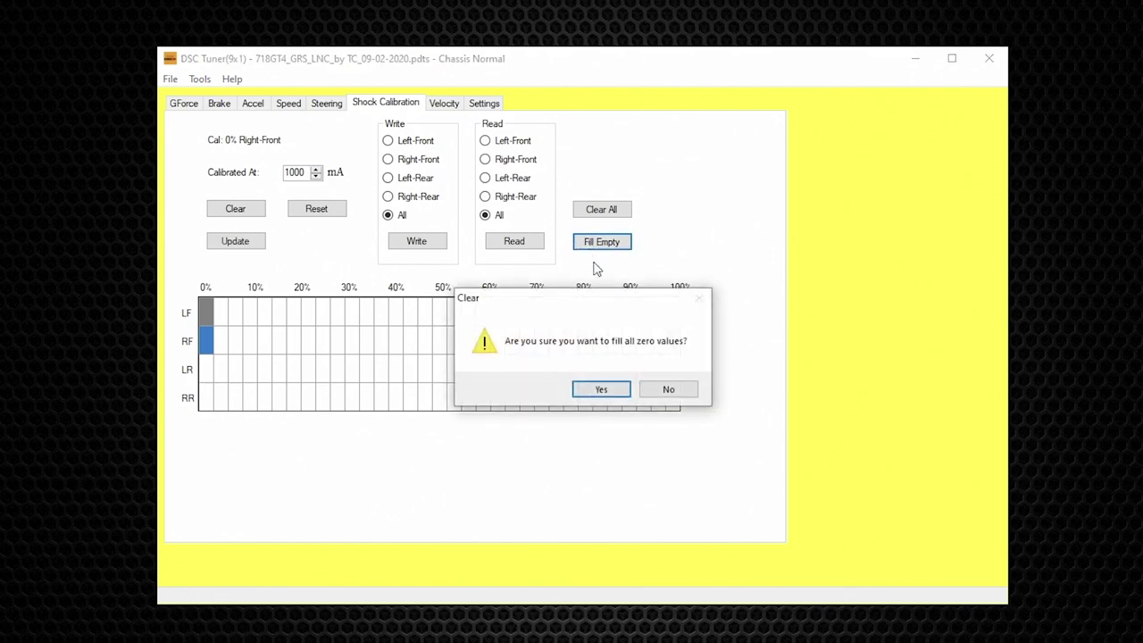
{"action": "left_click", "coordinate": [601, 391]}
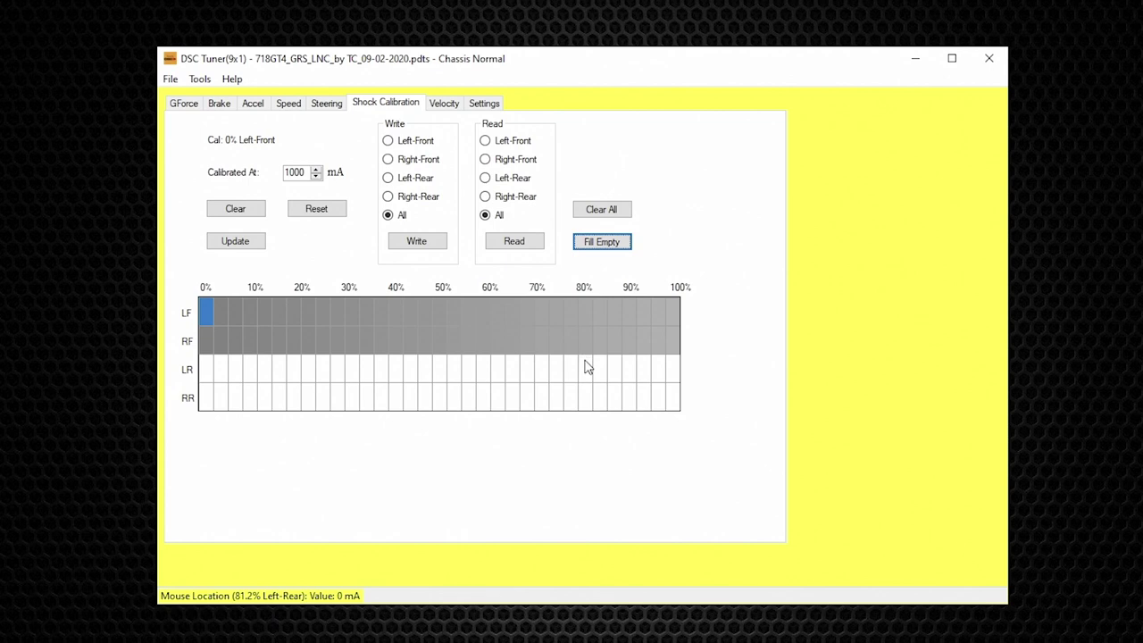
- Set the 0% shock calibration cells for Left-Rear and Right-Rear to 1800 mA
{"action": "left_click", "coordinate": [678, 375]}
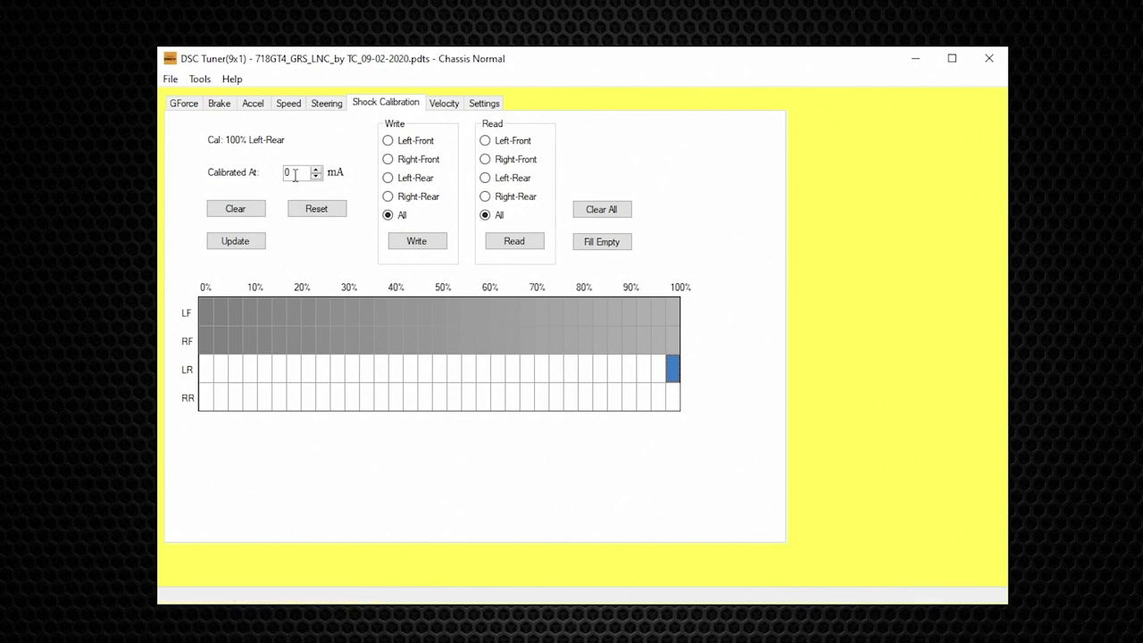
{"action": "left_click", "coordinate": [207, 368]}
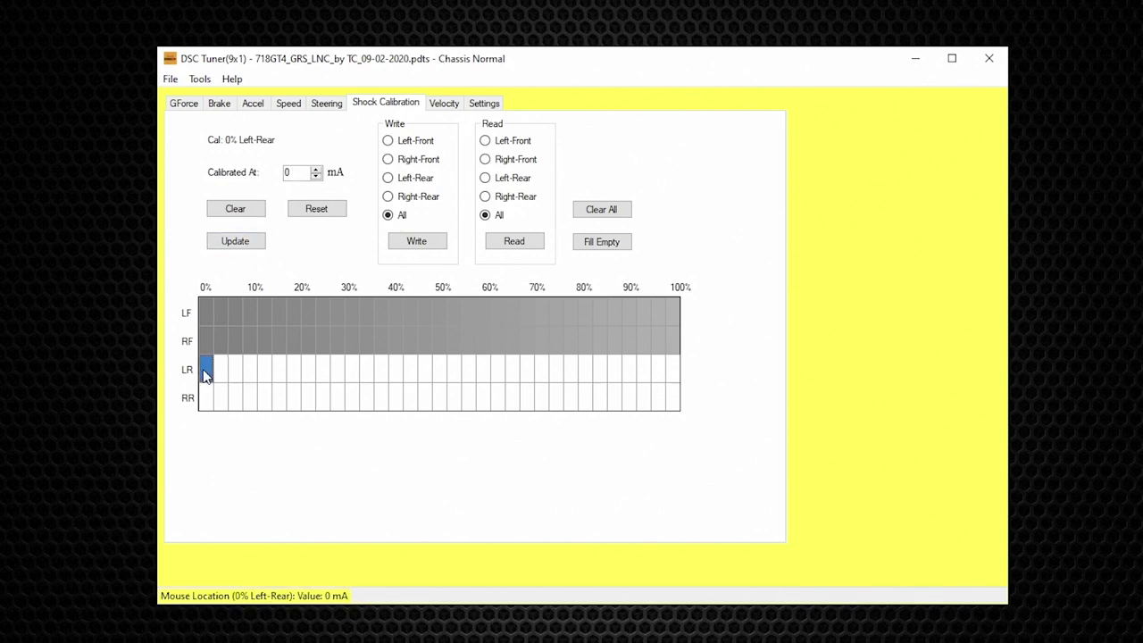
{"action": "double_click", "coordinate": [301, 175]}
{"action": "type", "text": "18"}
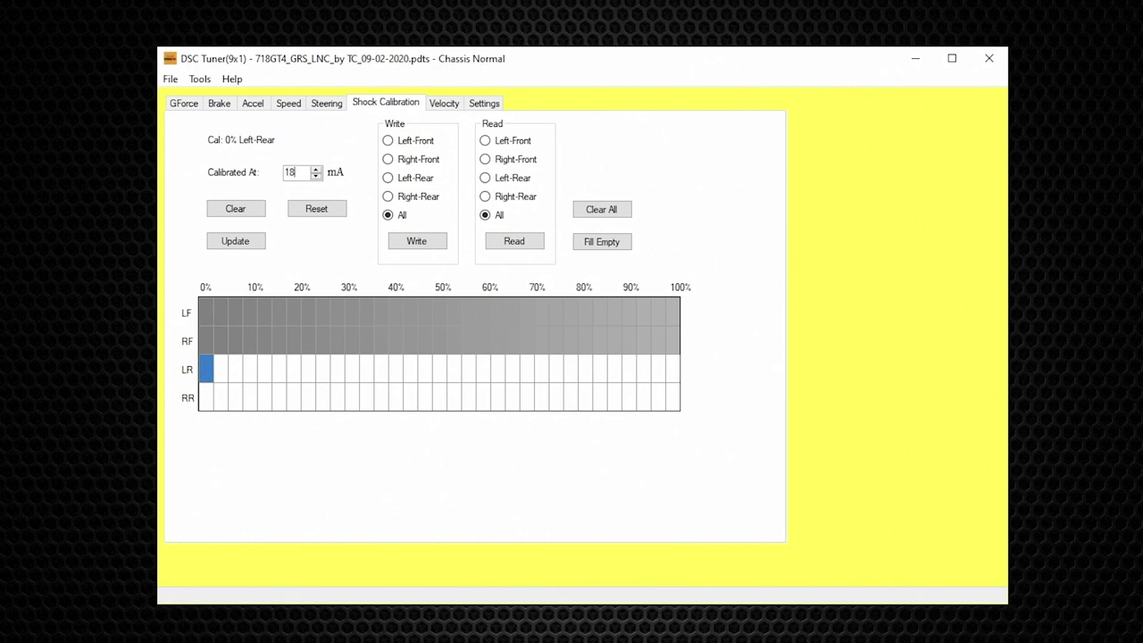
{"action": "type", "text": "00"}
{"action": "left_click", "coordinate": [245, 242]}
{"action": "left_click", "coordinate": [204, 401]}
{"action": "double_click", "coordinate": [293, 171]}
{"action": "type", "text": "1800"}
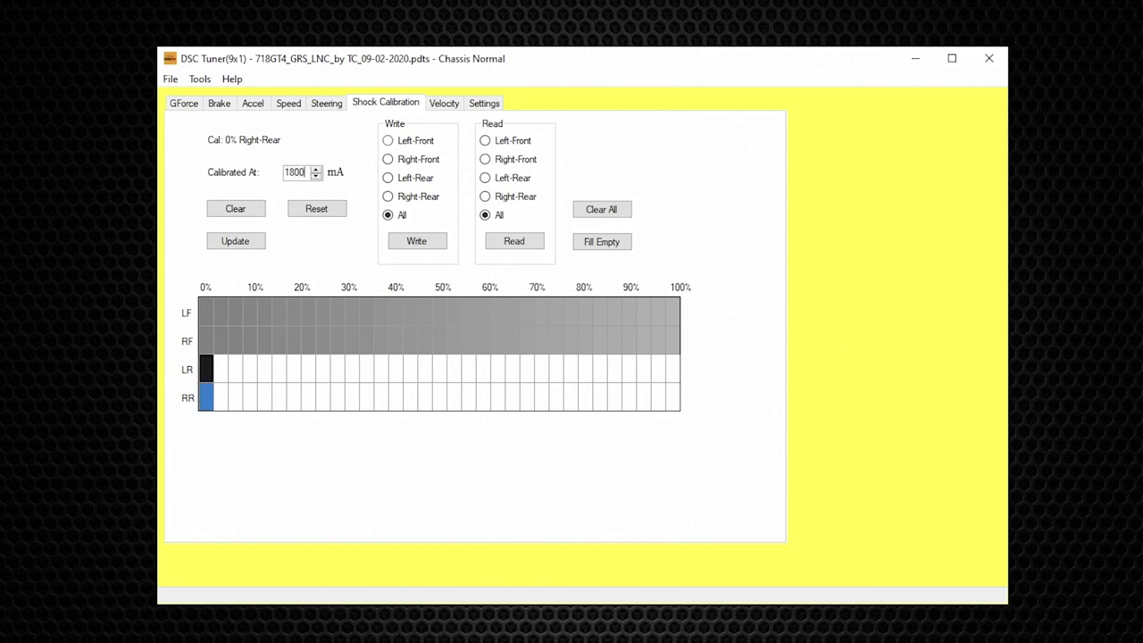
{"action": "left_click", "coordinate": [224, 251]}
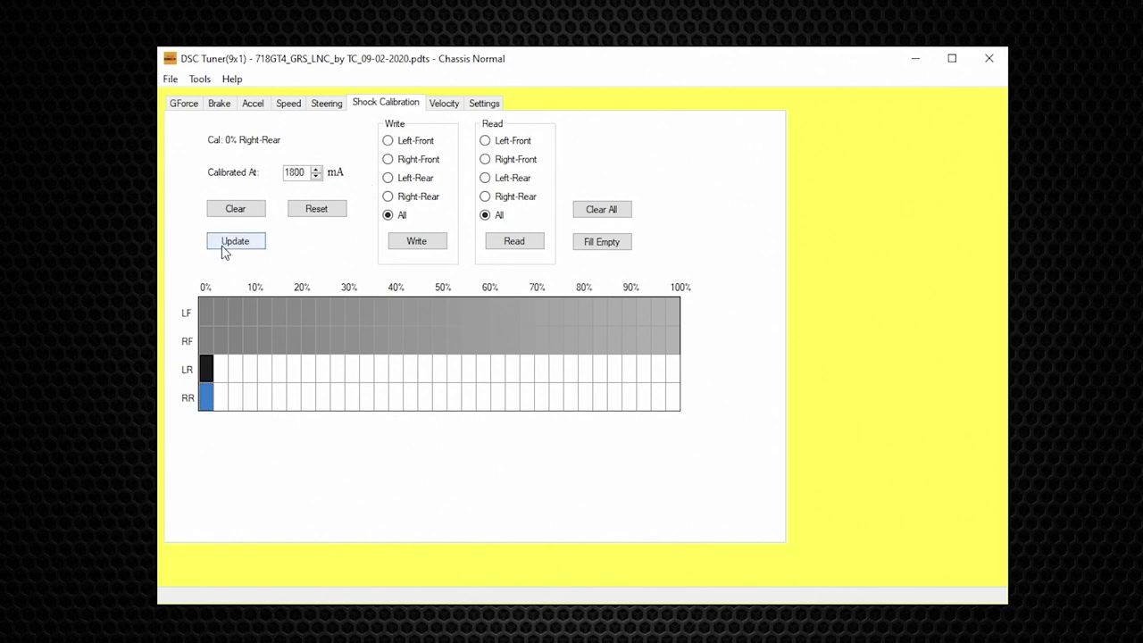
- Set the 100% shock calibration cells for Left-Rear and Right-Rear to 500 mA
{"action": "left_click", "coordinate": [673, 368]}
{"action": "double_click", "coordinate": [288, 174]}
{"action": "type", "text": "500"}
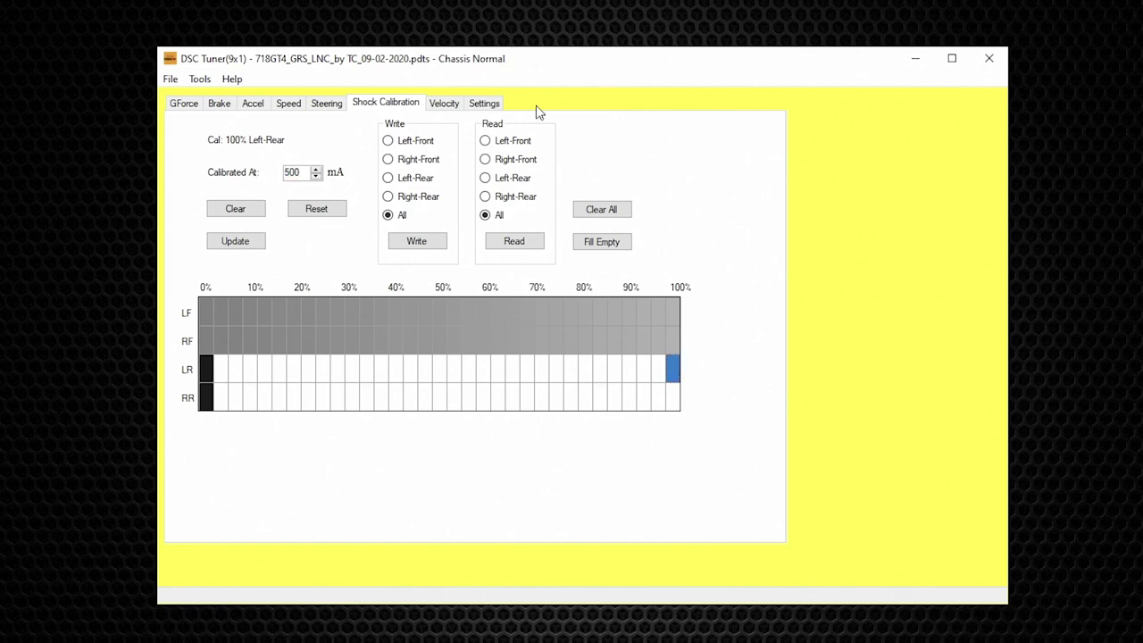
{"action": "left_click", "coordinate": [256, 251]}
{"action": "left_click", "coordinate": [671, 400]}
{"action": "double_click", "coordinate": [287, 173]}
{"action": "type", "text": "500"}
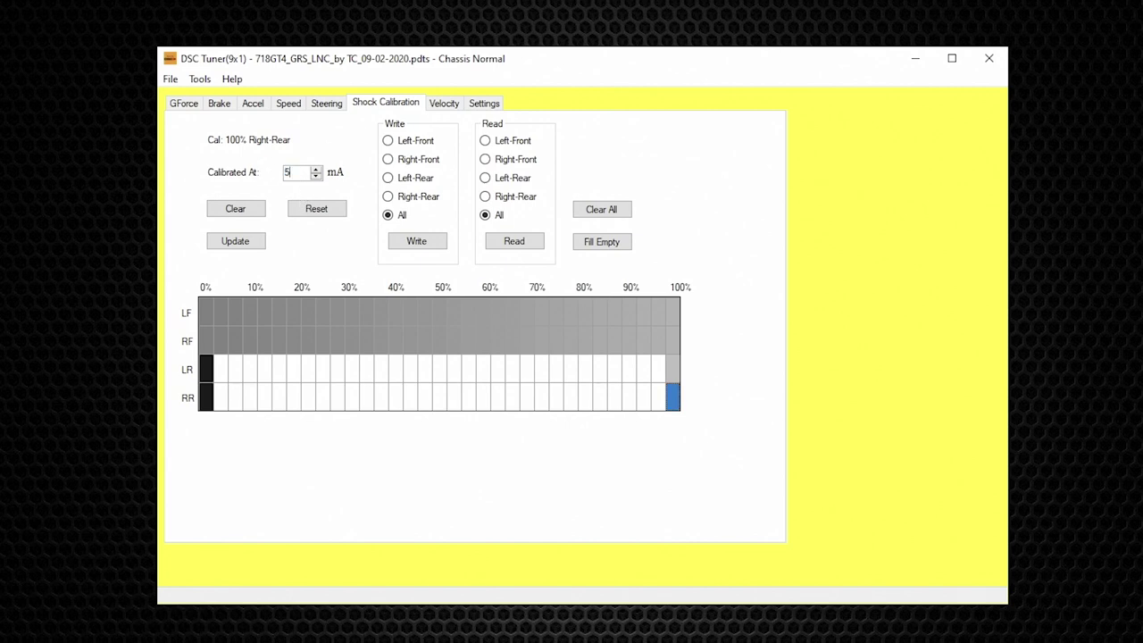
{"action": "left_click", "coordinate": [228, 243]}
- Fill the empty cells of the rear shock calibration rows, and update the 0% Left-Front cell at 1000 mA
{"action": "left_click", "coordinate": [586, 243]}
{"action": "left_click", "coordinate": [611, 385]}
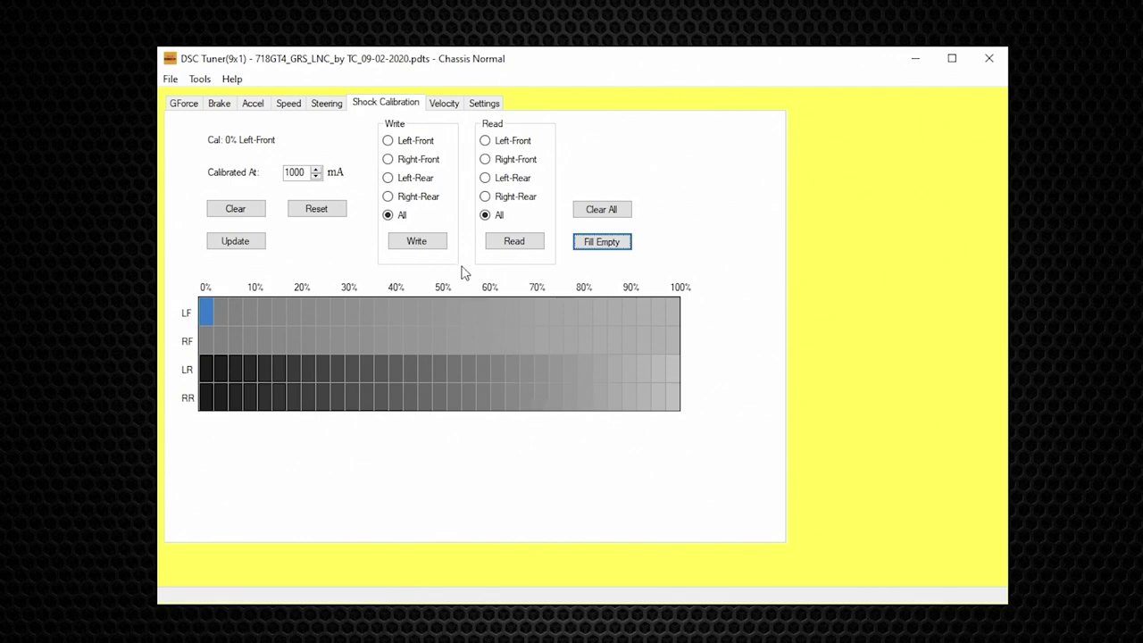
{"action": "left_click", "coordinate": [238, 244]}
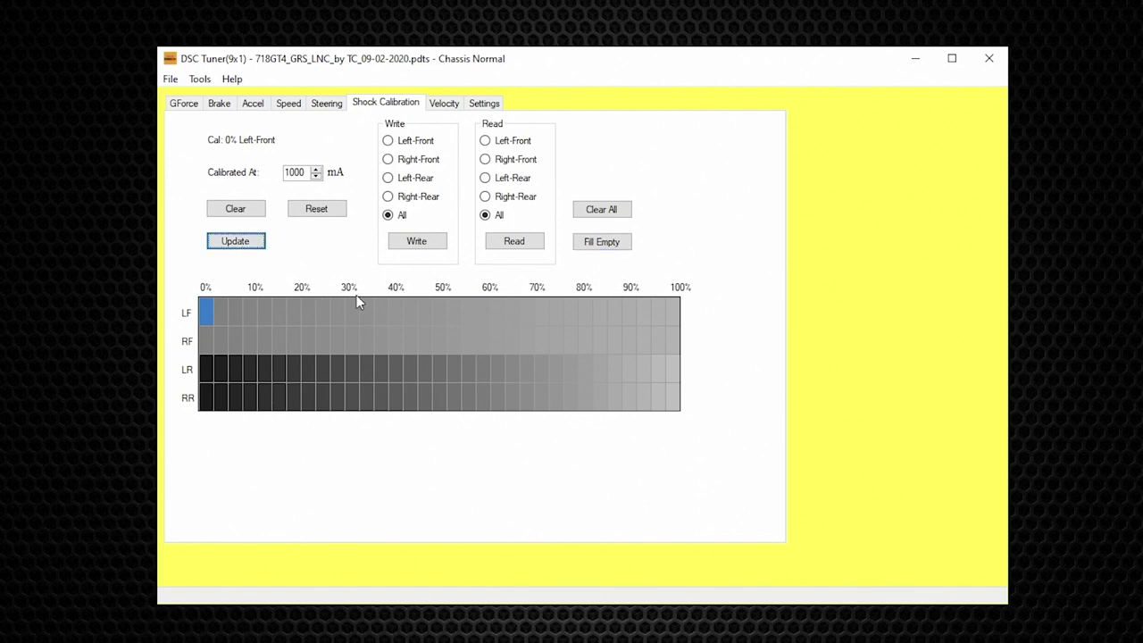
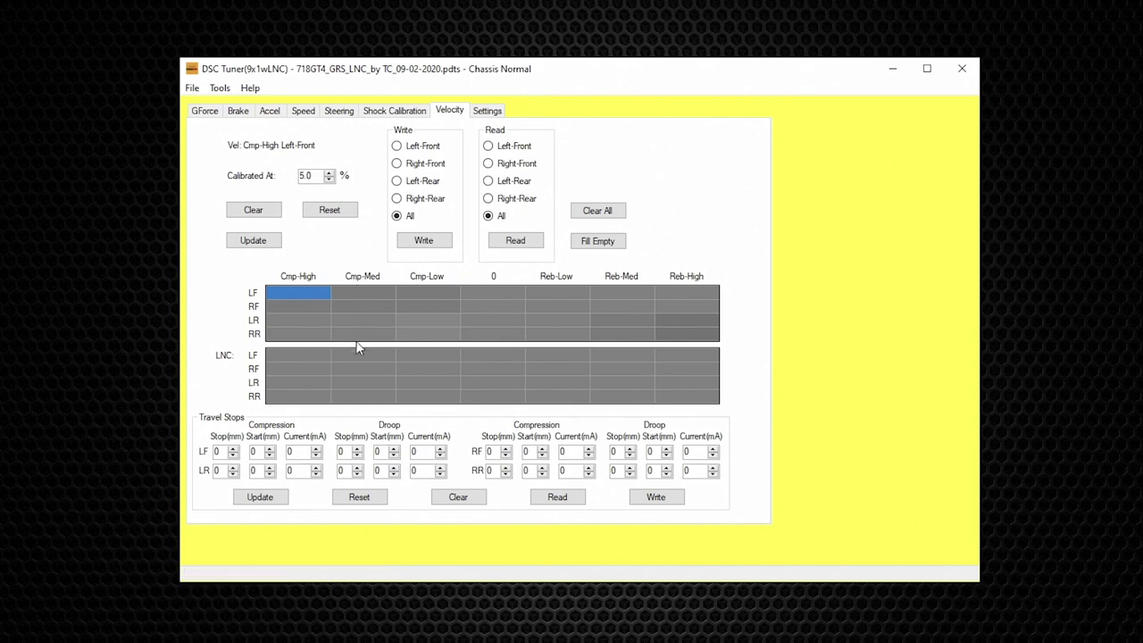
- Set the Right-Rear Cmp-Low cell in the velocity table to -7.5%
{"action": "left_click", "coordinate": [418, 336]}
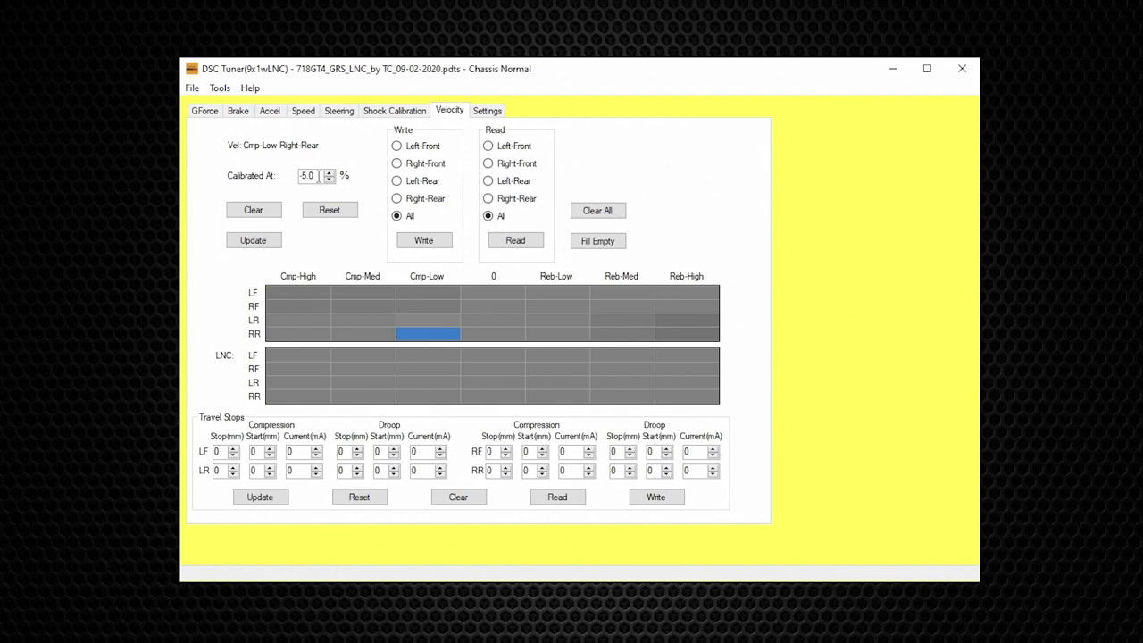
{"action": "double_click", "coordinate": [309, 178]}
{"action": "type", "text": "-7.5"}
{"action": "left_click", "coordinate": [244, 248]}
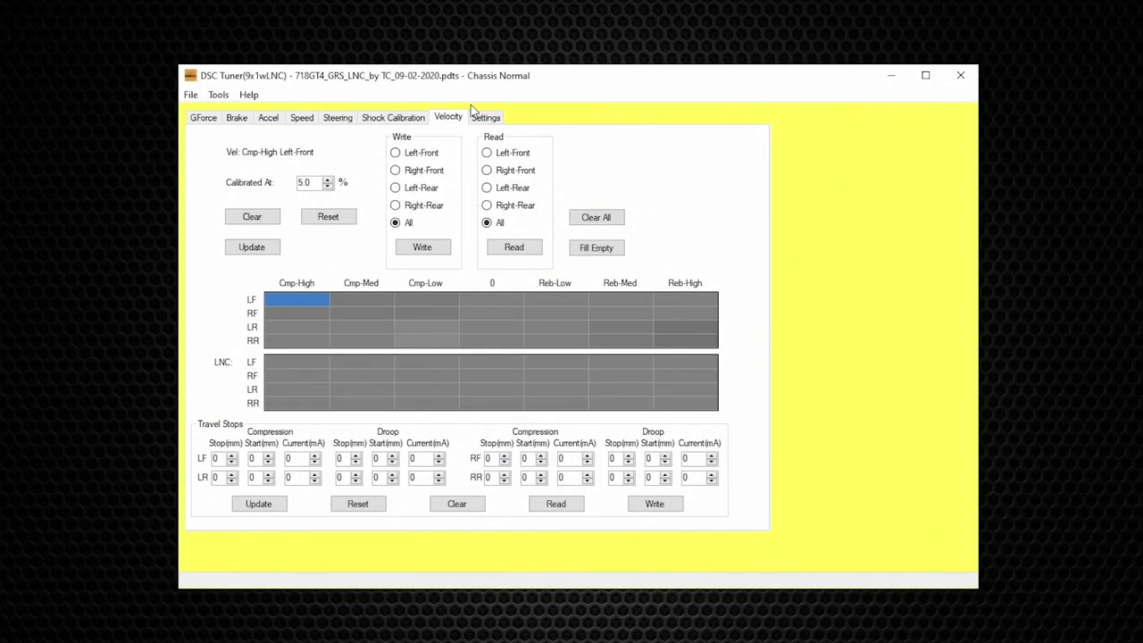
- View the settings and compare the Chassis Sport, Driveline and Chassis Normal table modes, ending on Chassis Normal
{"action": "left_click", "coordinate": [487, 118]}
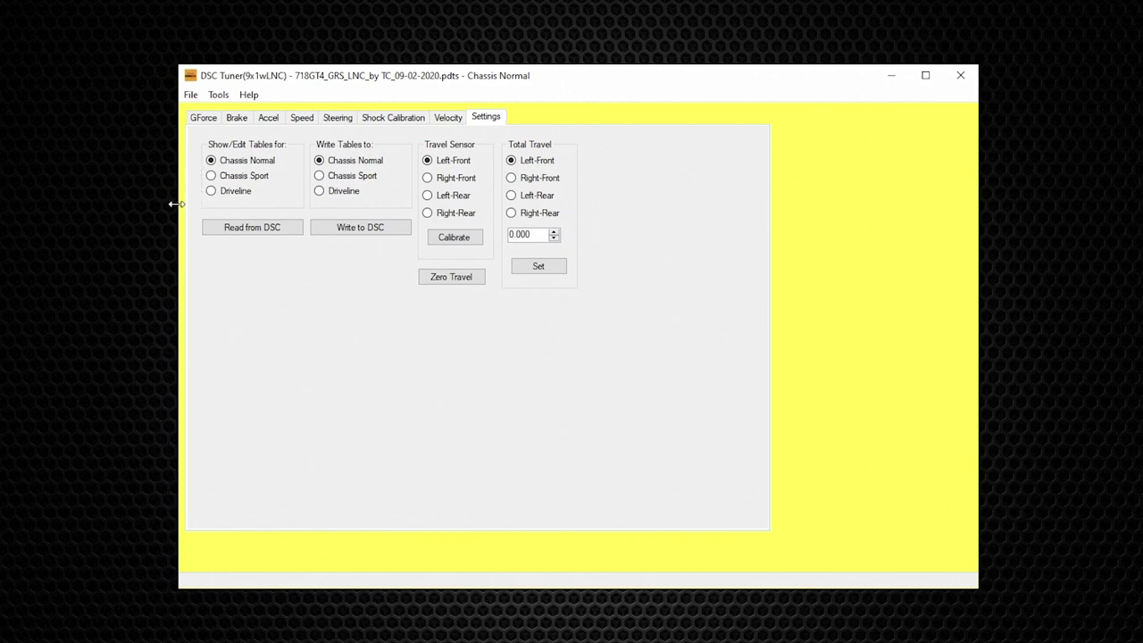
{"action": "left_click", "coordinate": [252, 177]}
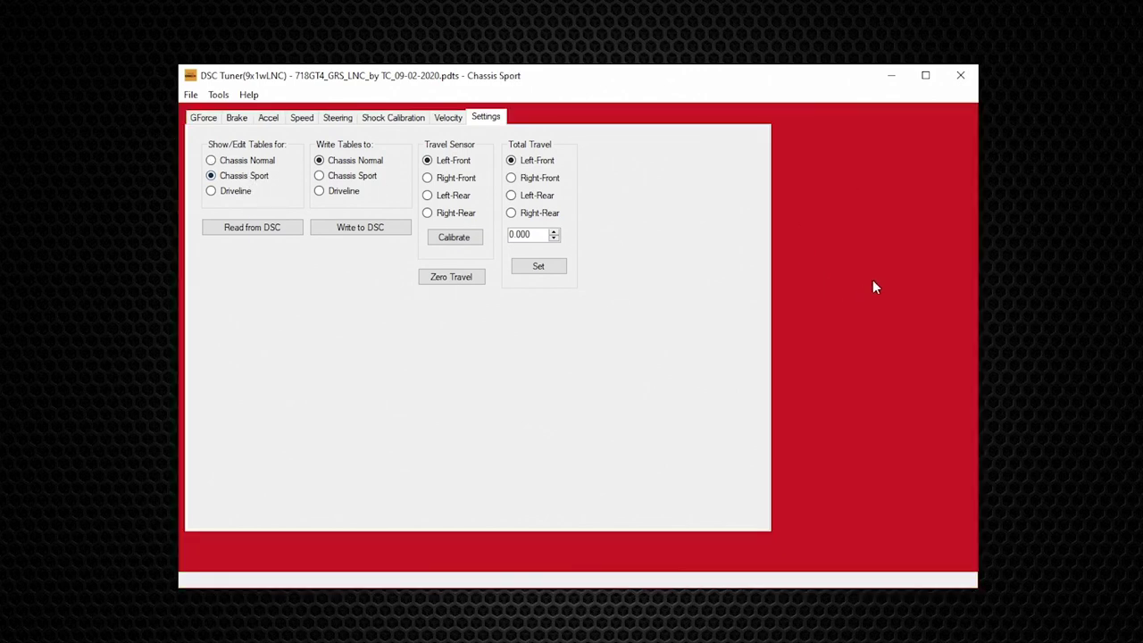
{"action": "left_click", "coordinate": [224, 166]}
{"action": "left_click", "coordinate": [227, 179]}
{"action": "left_click", "coordinate": [233, 197]}
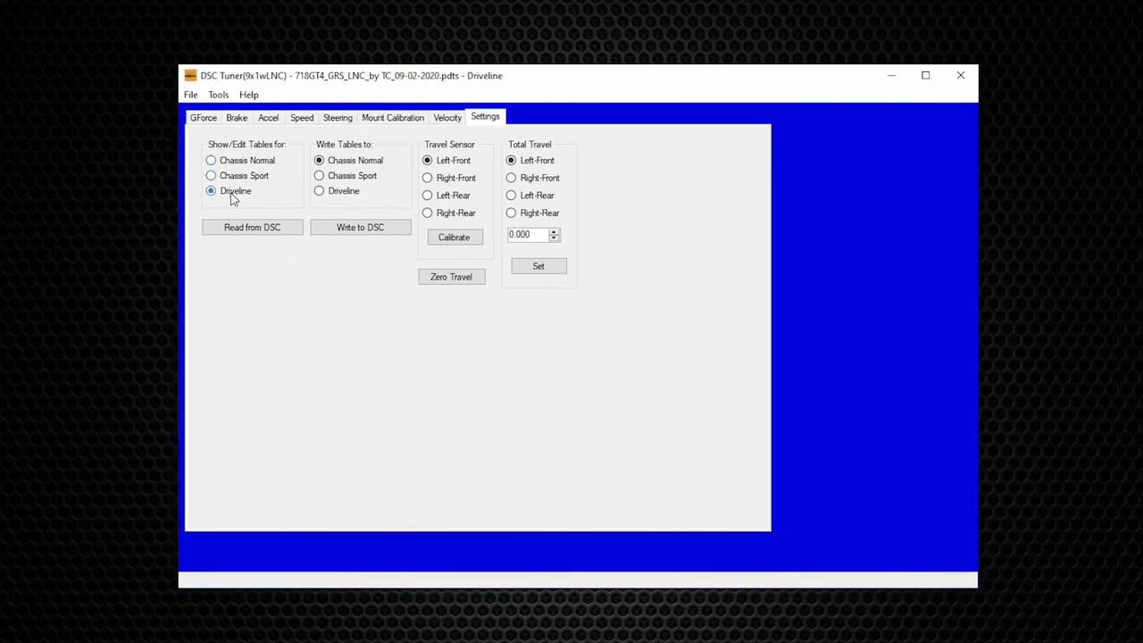
{"action": "left_click", "coordinate": [234, 178]}
{"action": "left_click", "coordinate": [242, 163]}
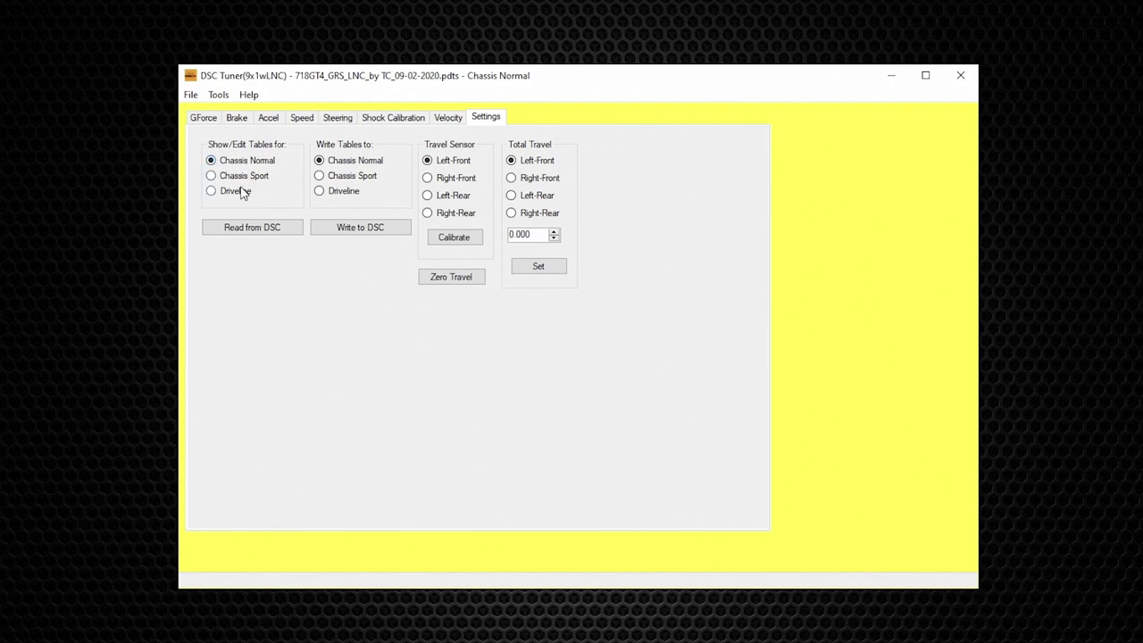
- Select Chassis Sport for both showing and writing tables, and open and dismiss the window for writing to the DSC
{"action": "left_click", "coordinate": [251, 179]}
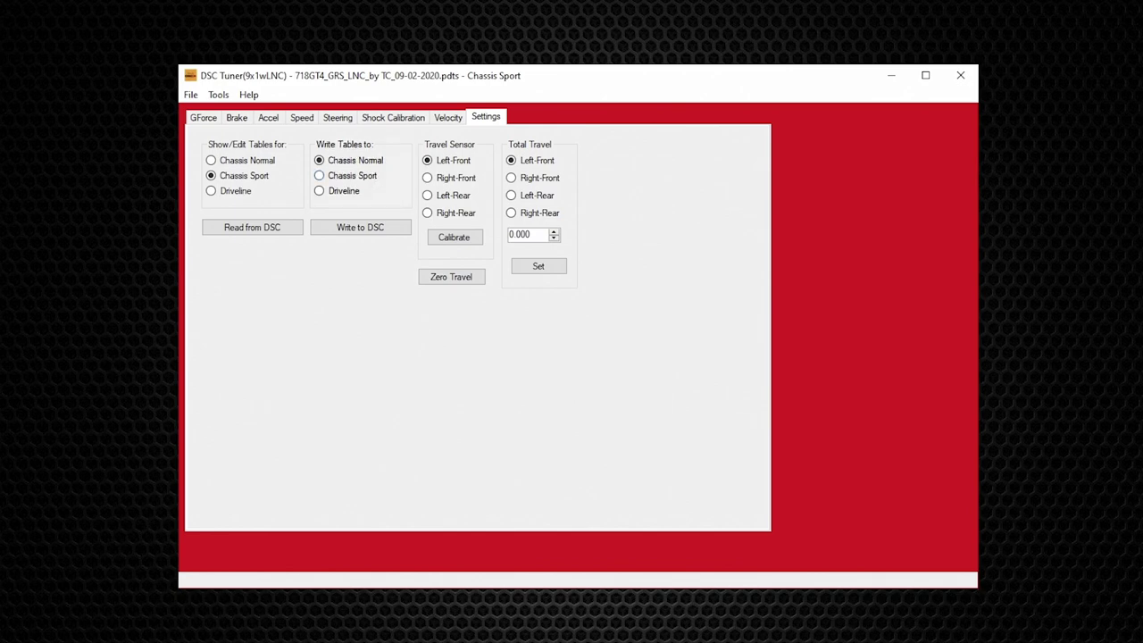
{"action": "left_click", "coordinate": [365, 234]}
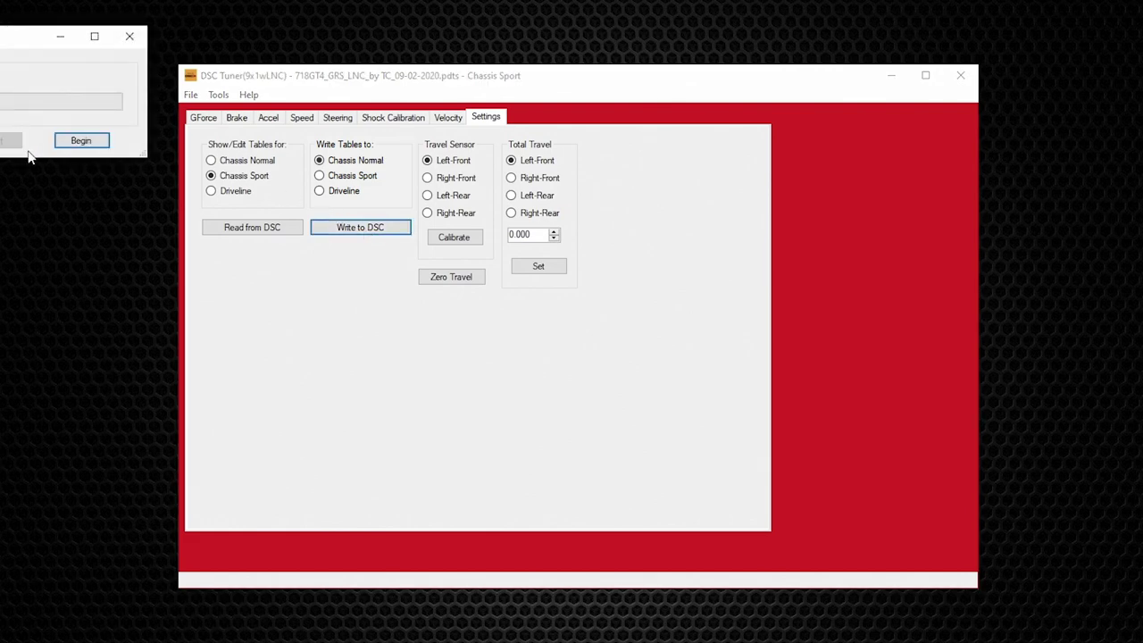
{"action": "left_click", "coordinate": [129, 35]}
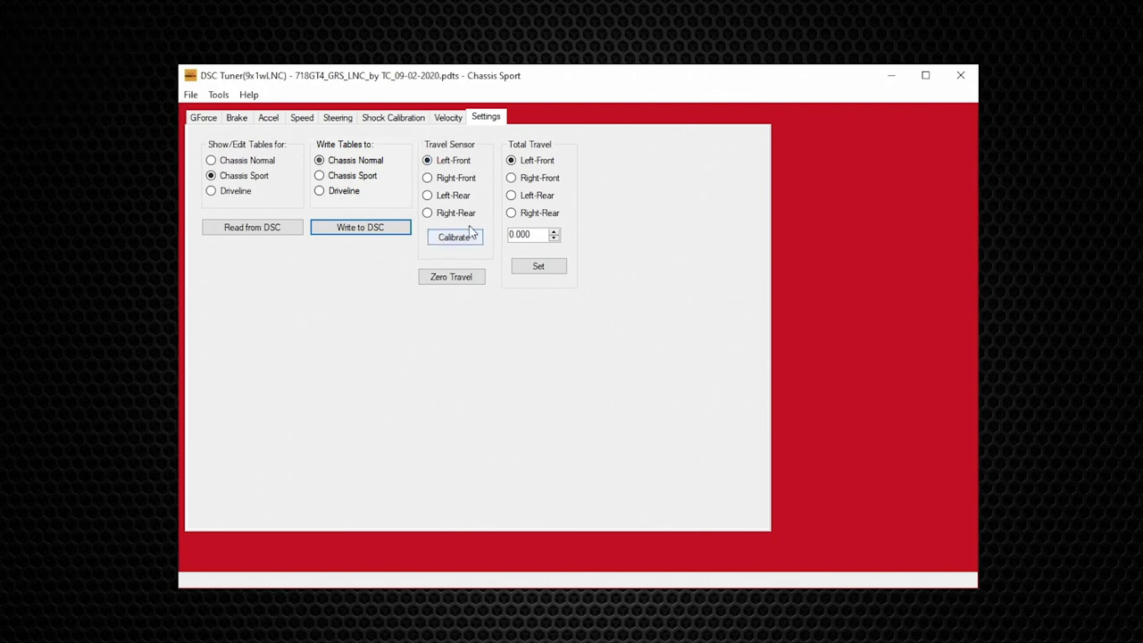
{"action": "left_click", "coordinate": [456, 279]}
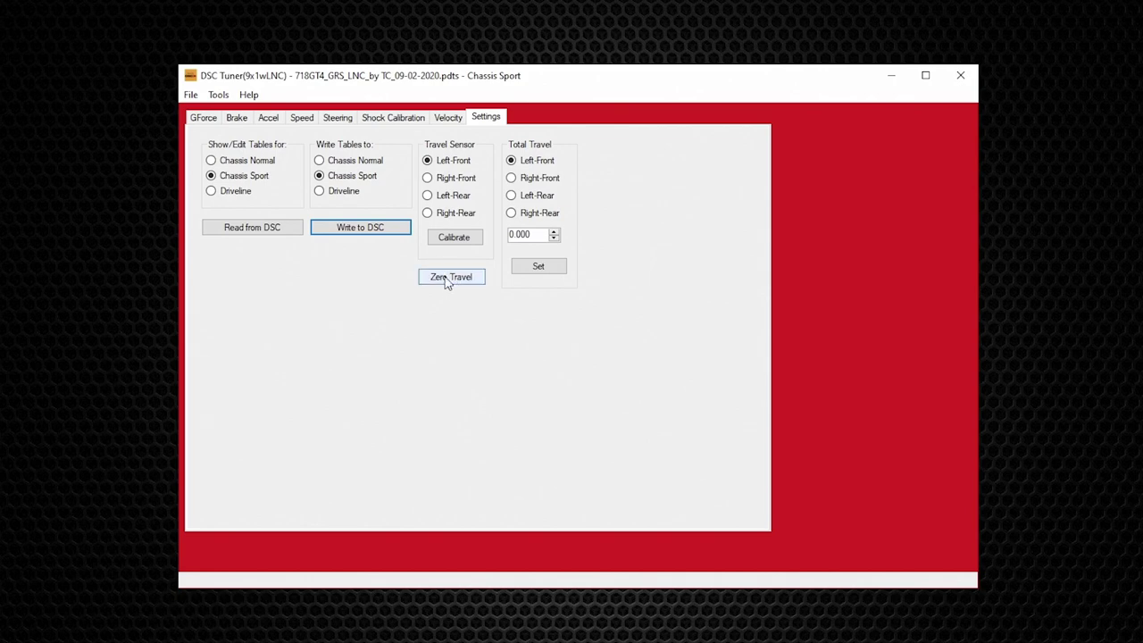